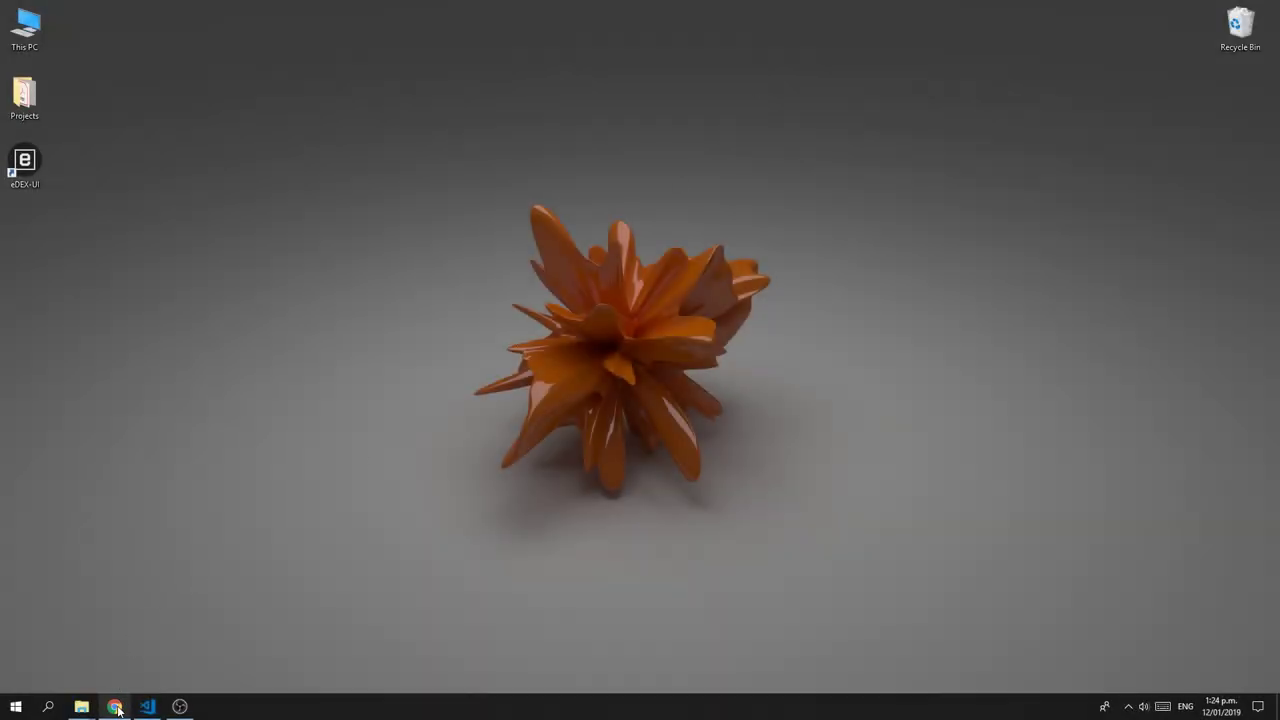
Step: Glance over the eDEX-UI GitHub page in the browser, then minimize it to the desktop
click(115, 707)
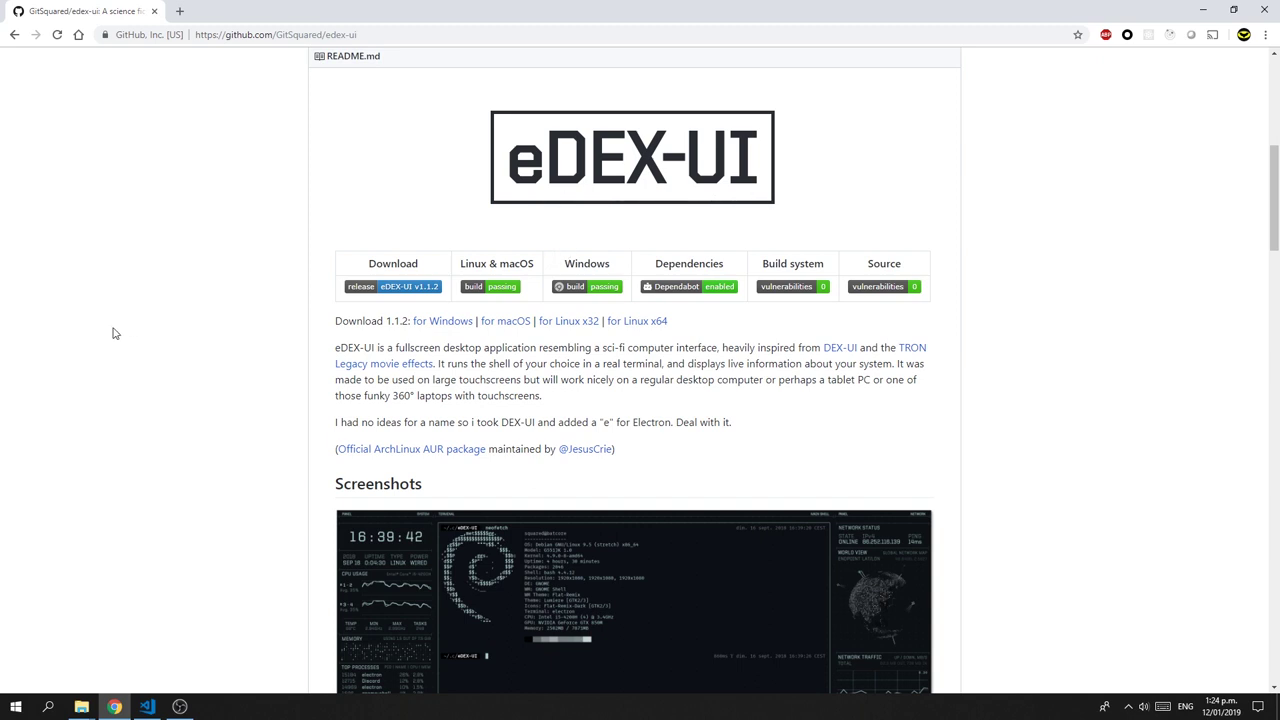
scroll(113, 333, down, 3)
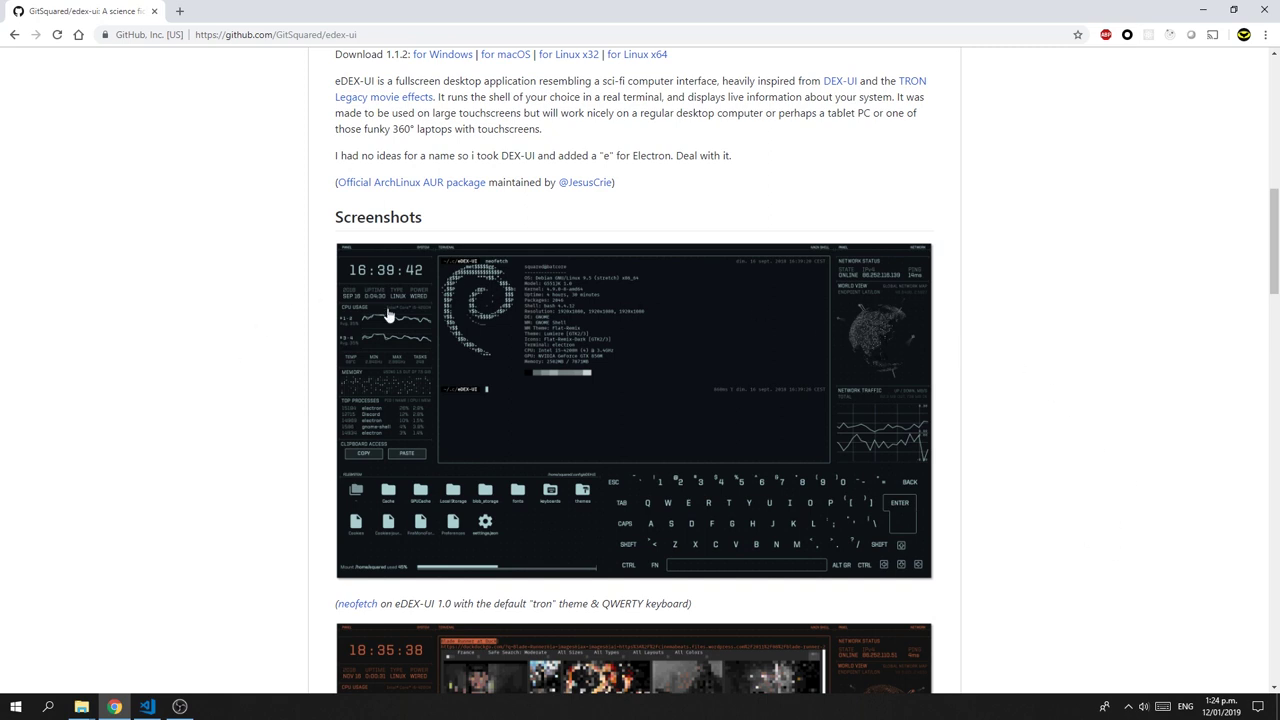
click(1208, 13)
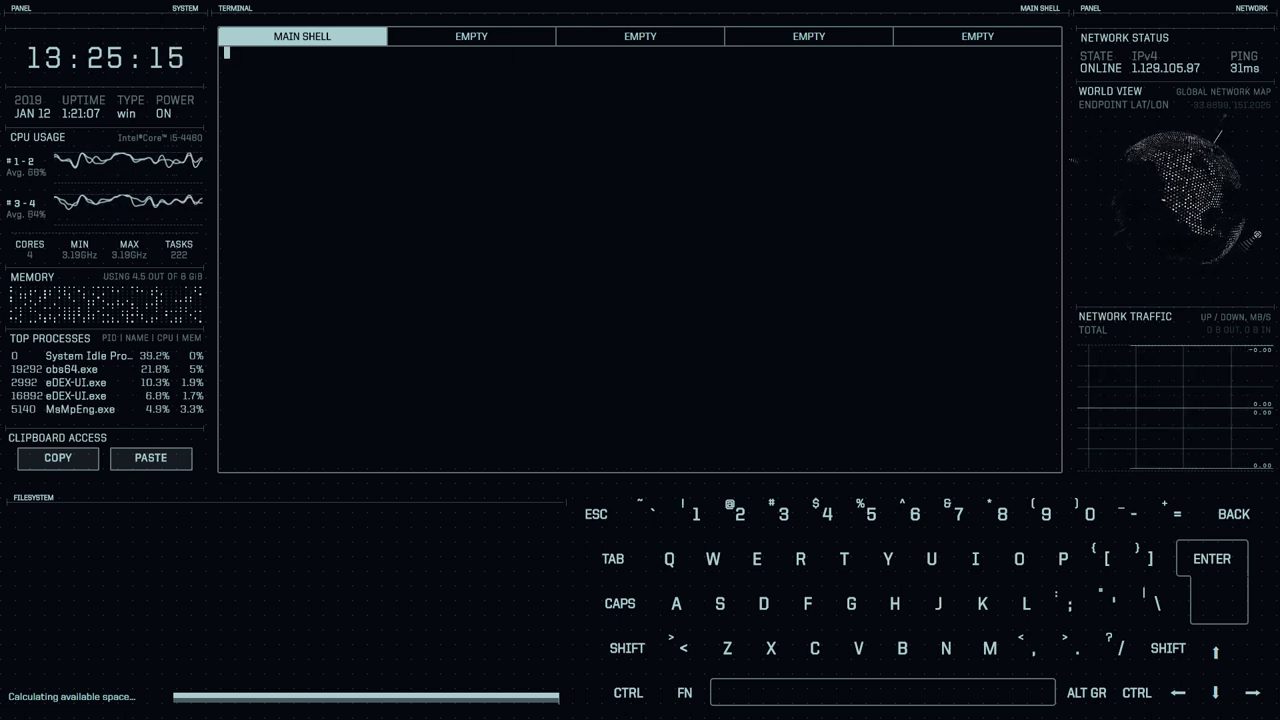
Step: Move the shell into /tmp, list processes with ps -ef, and type cowsay "This is l33t!"
text(cd )
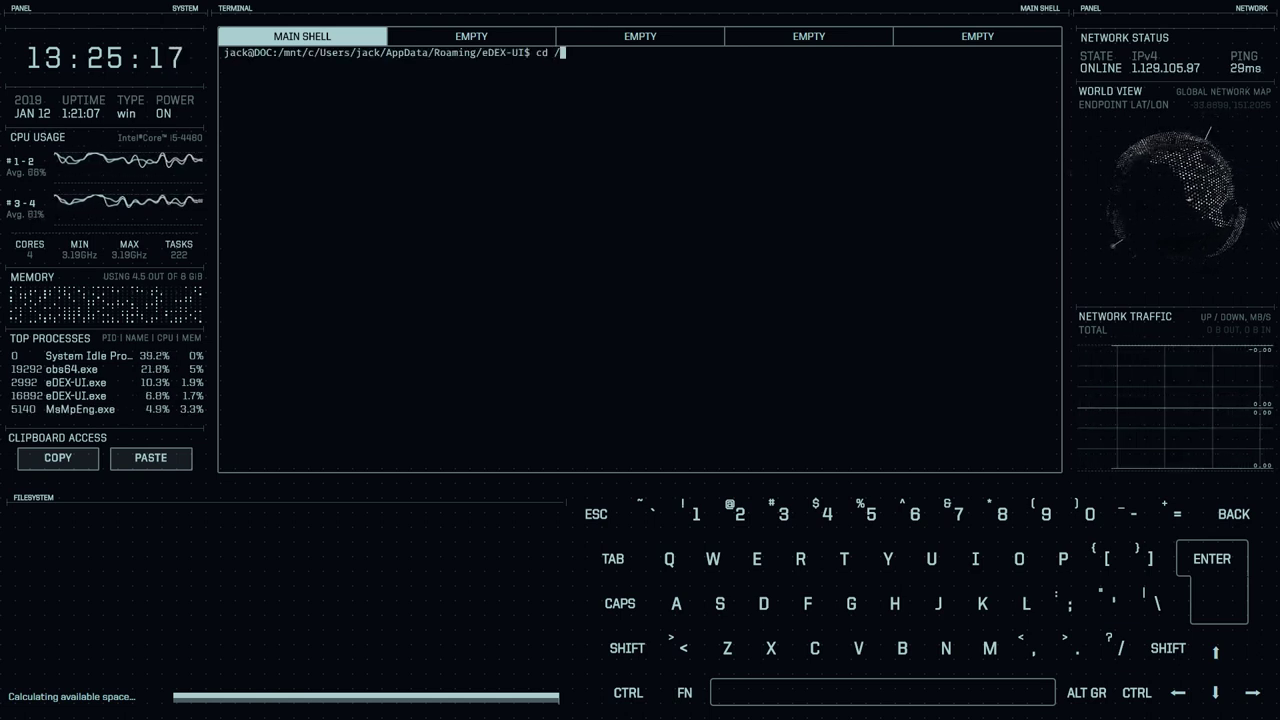
text(/tmp)
key(Return)
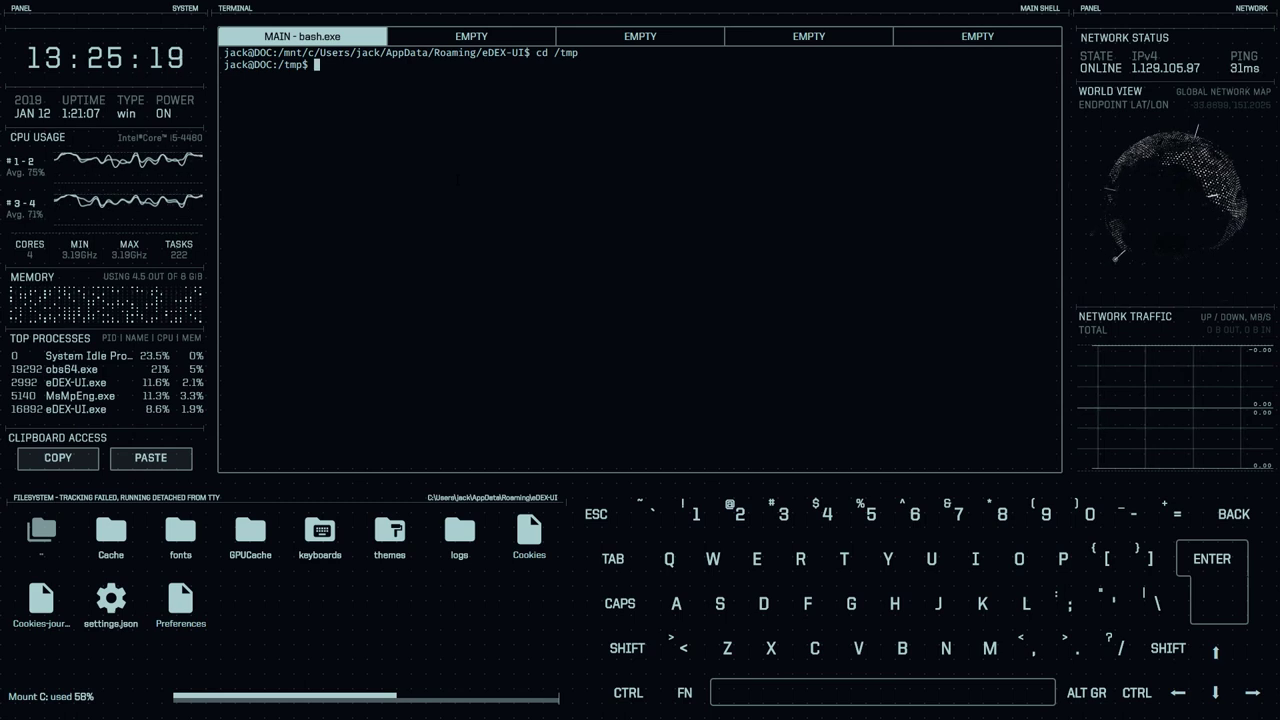
text(ps -ef)
key(Return)
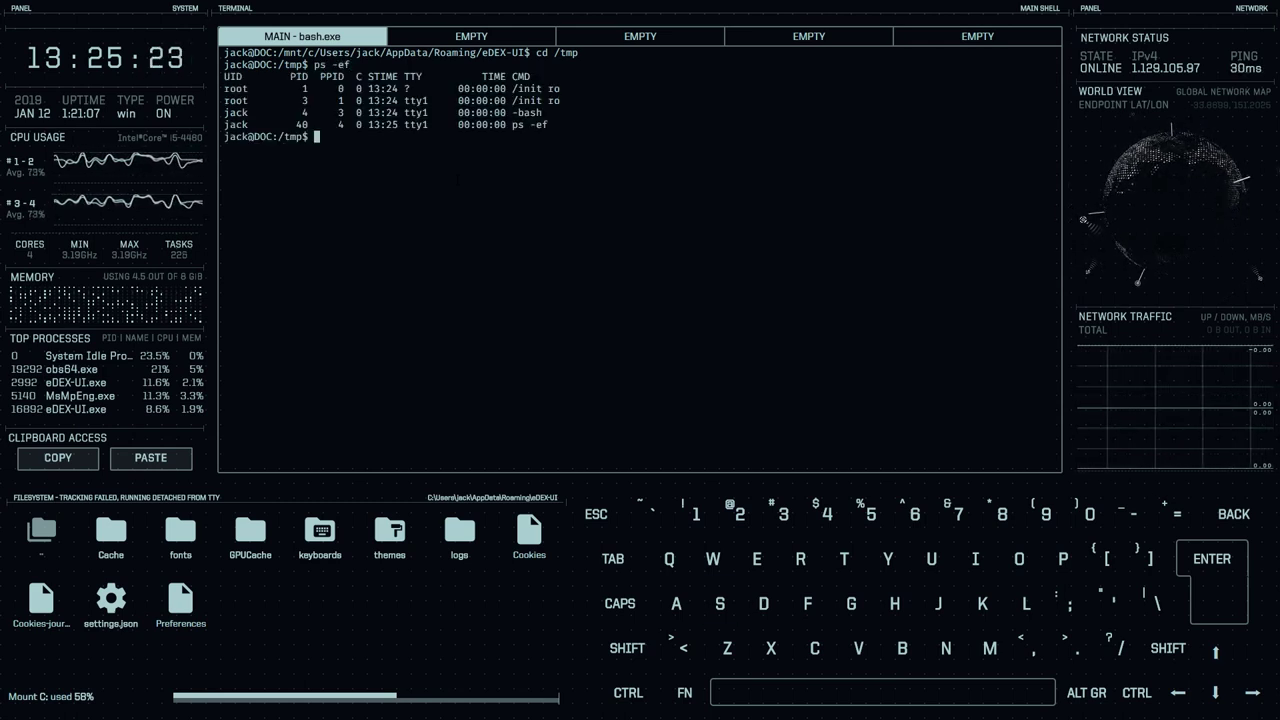
text(cowsay )
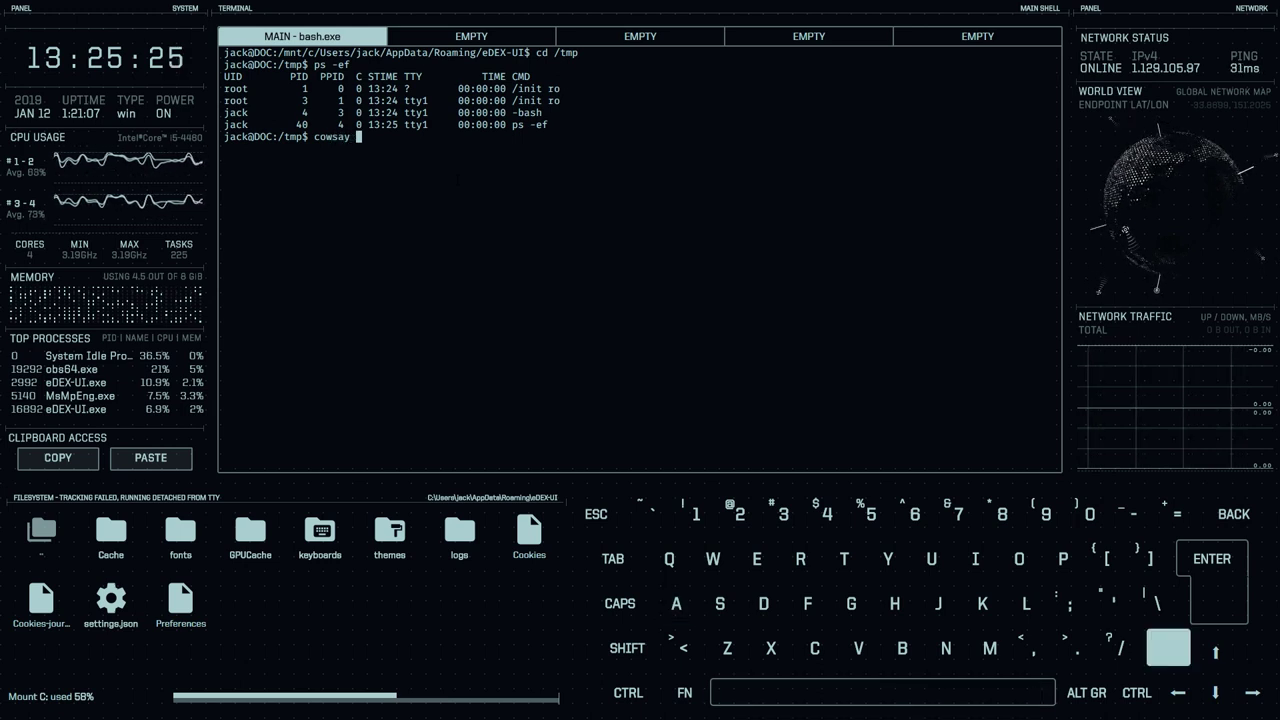
text("This is l33t)
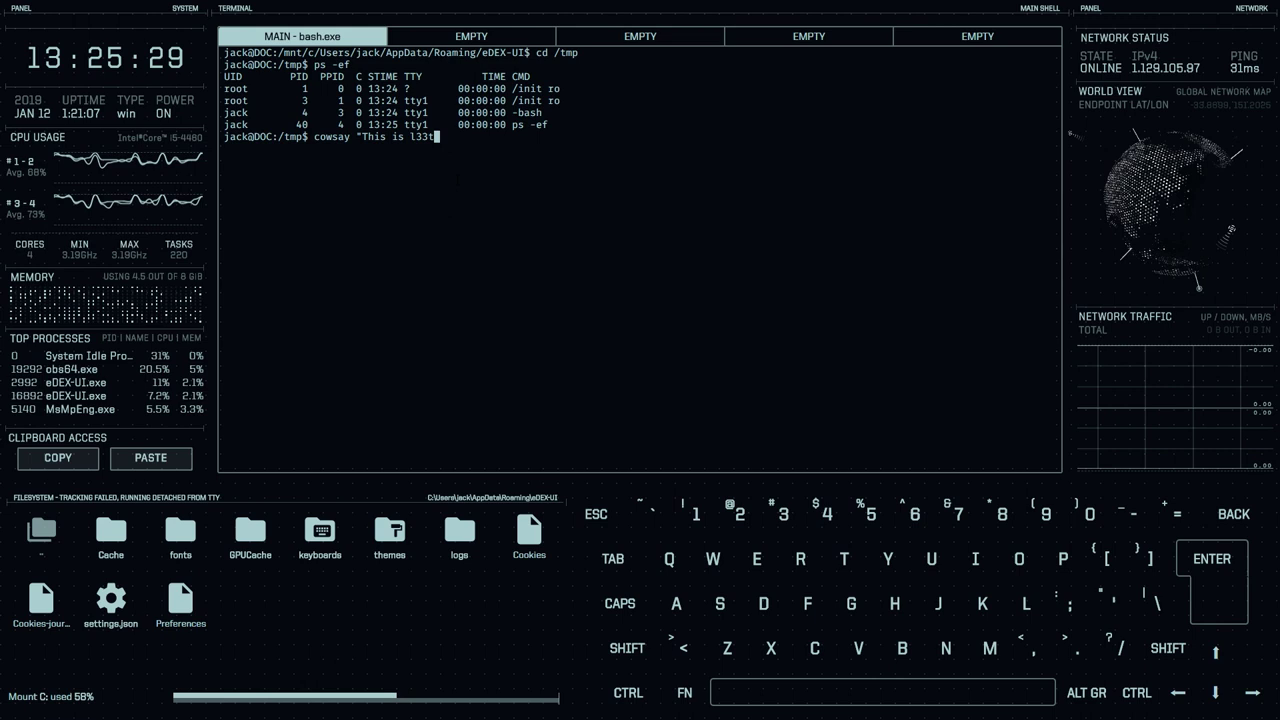
text(!")
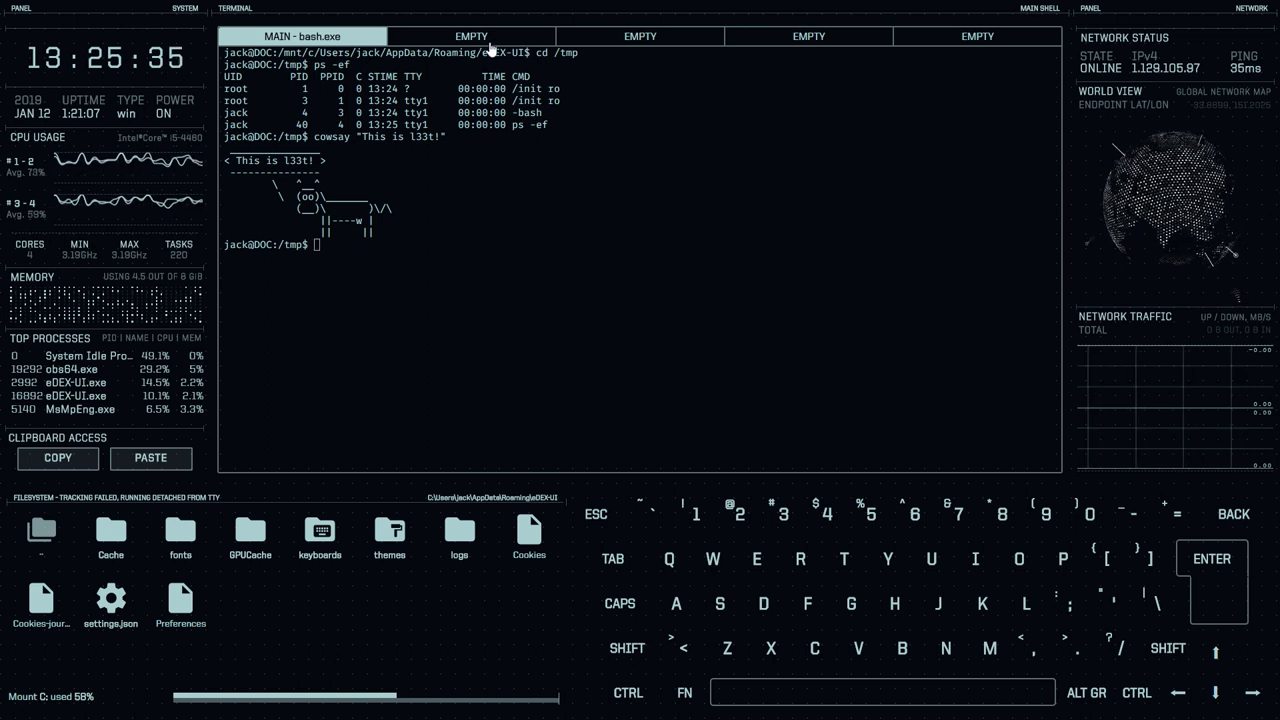
Step: Open a second shell tab, change it into /tmp, then exit that shell
click(490, 42)
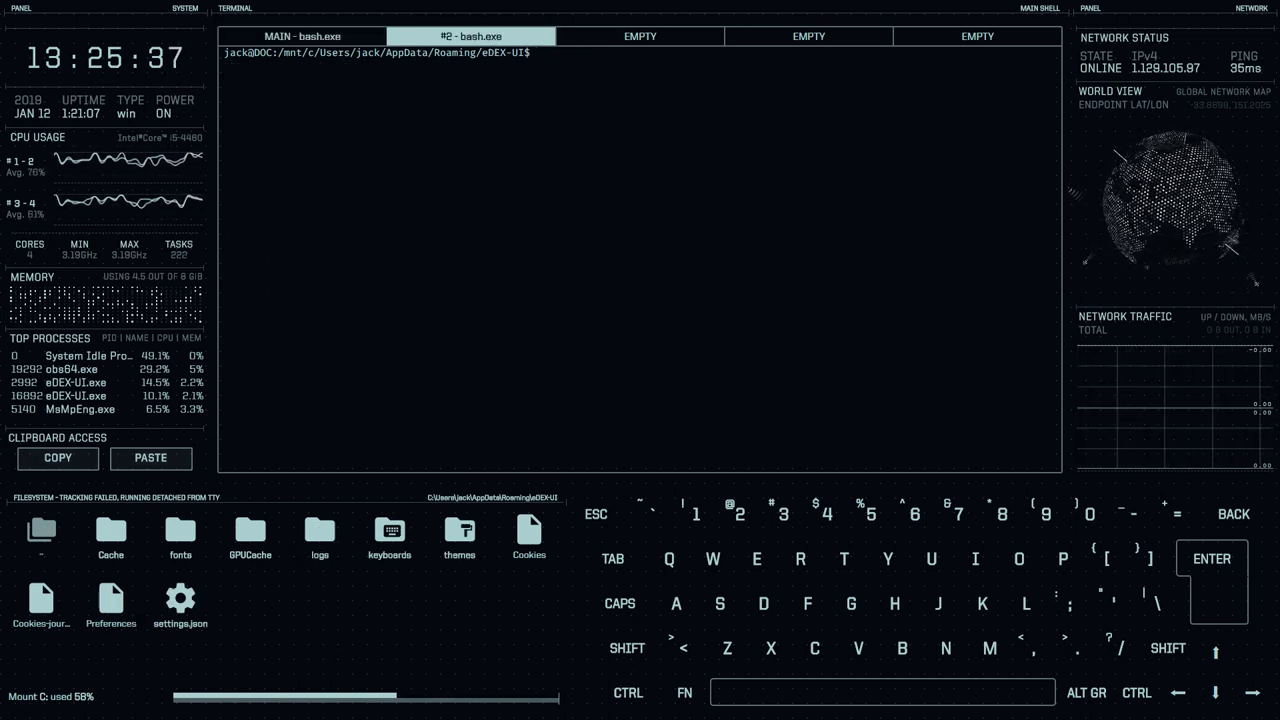
text(cd /tmp)
key(Return)
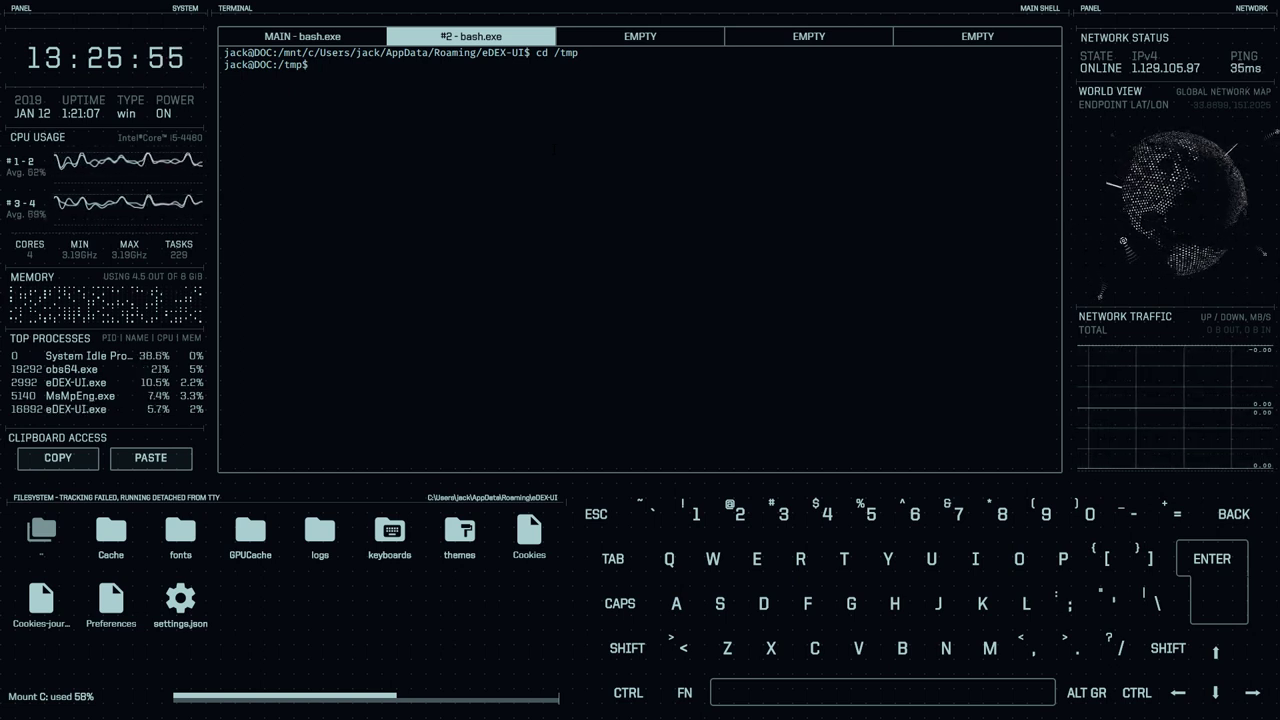
text(exit)
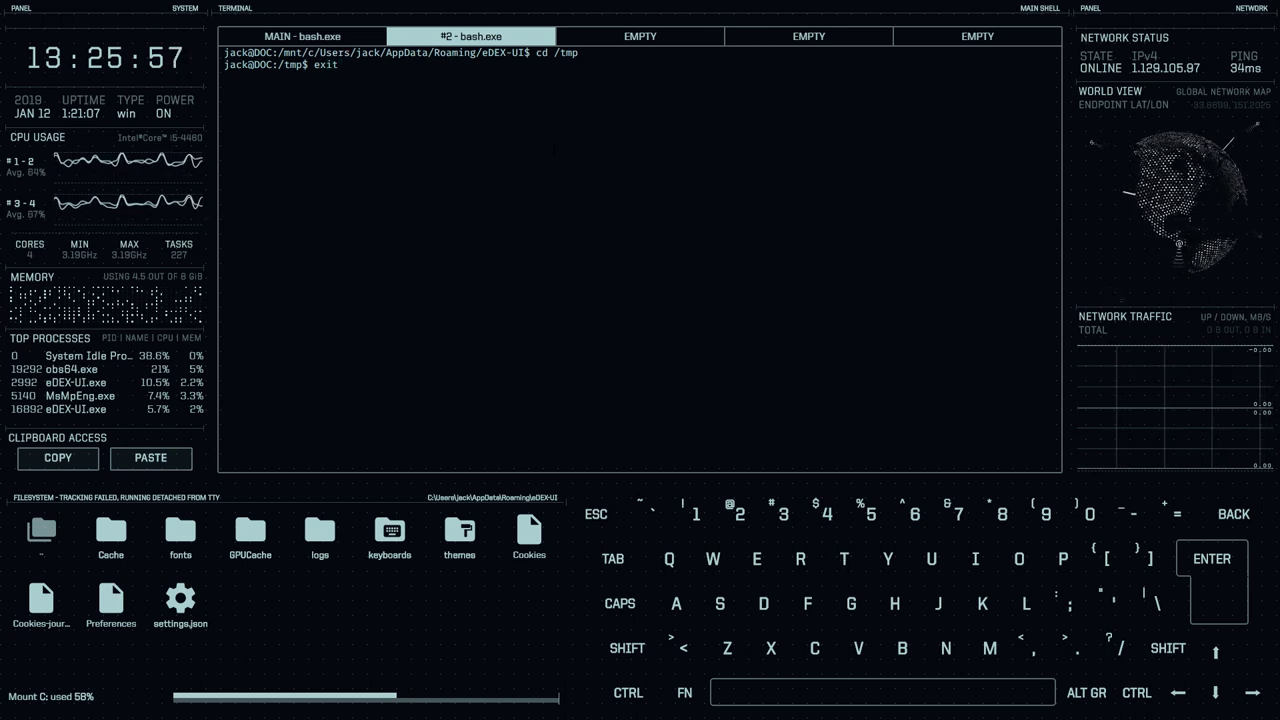
key(Return)
Step: Exit the main shell to close eDEX-UI and dismiss the failed-to-launch error
text(exit)
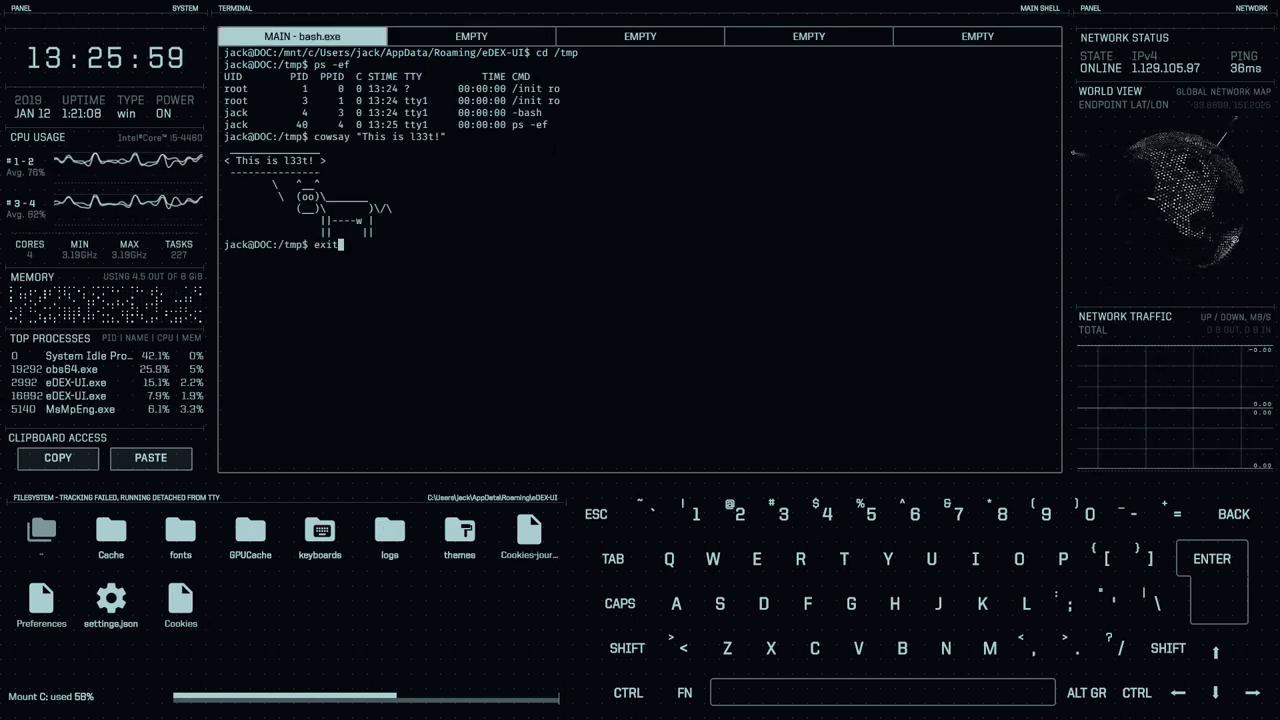
key(Return)
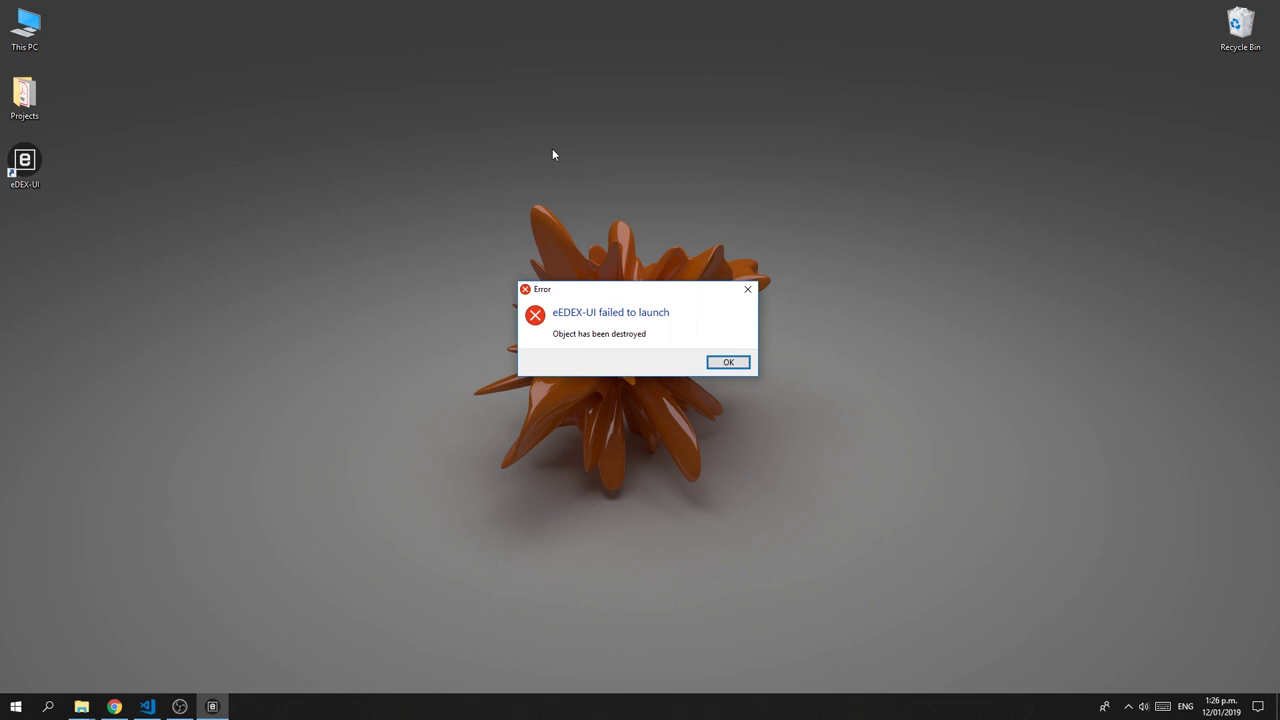
click(729, 362)
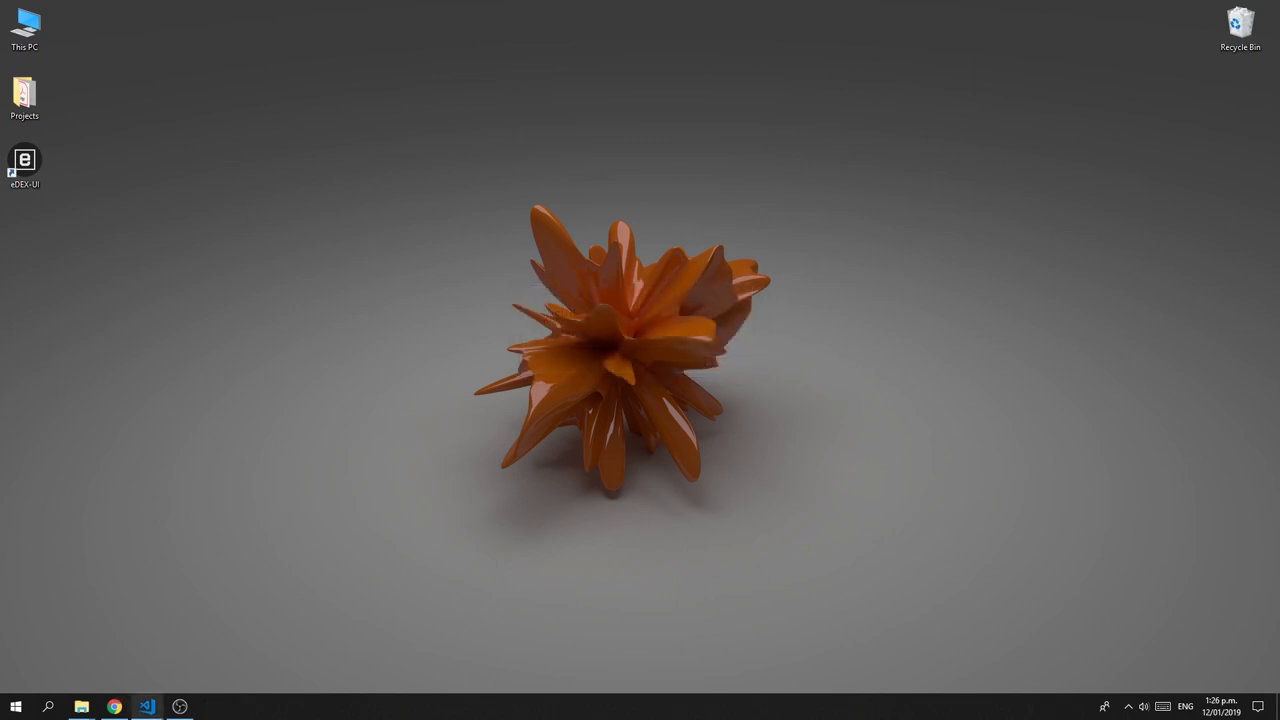
Step: Open settings.json from the eDEX-UI folder in Visual Studio Code
mouse_move(82, 706)
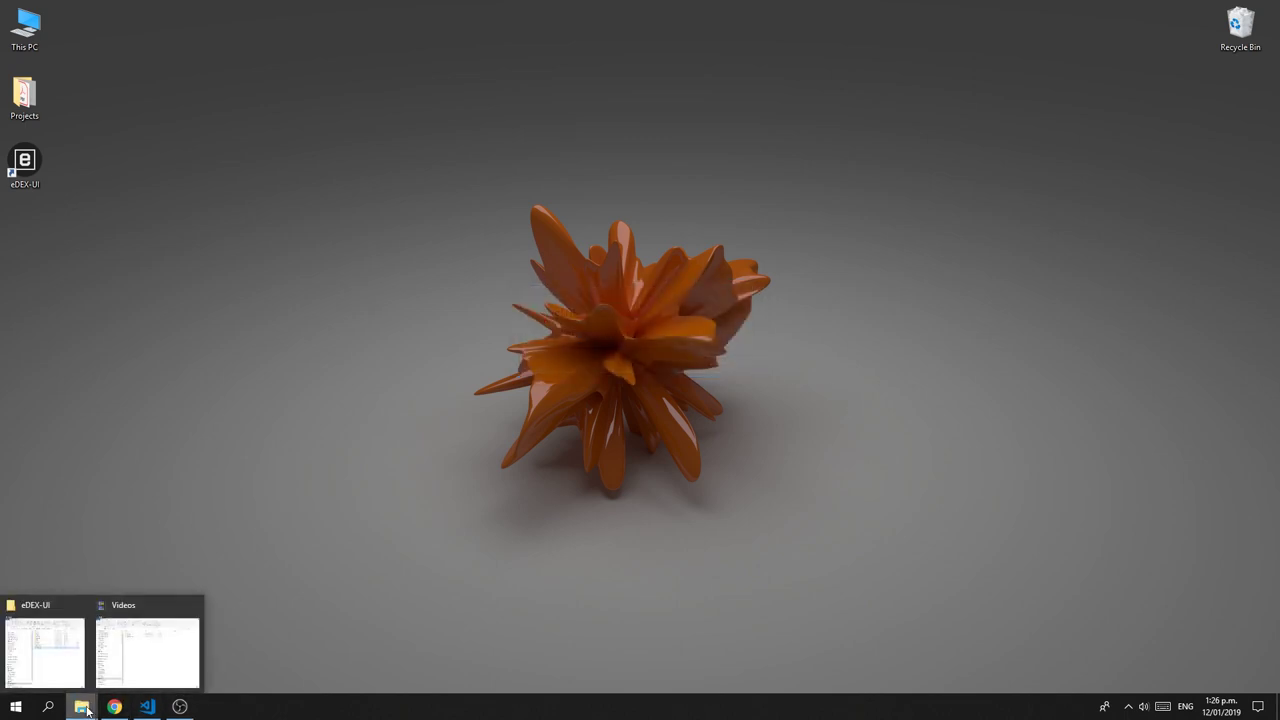
click(48, 670)
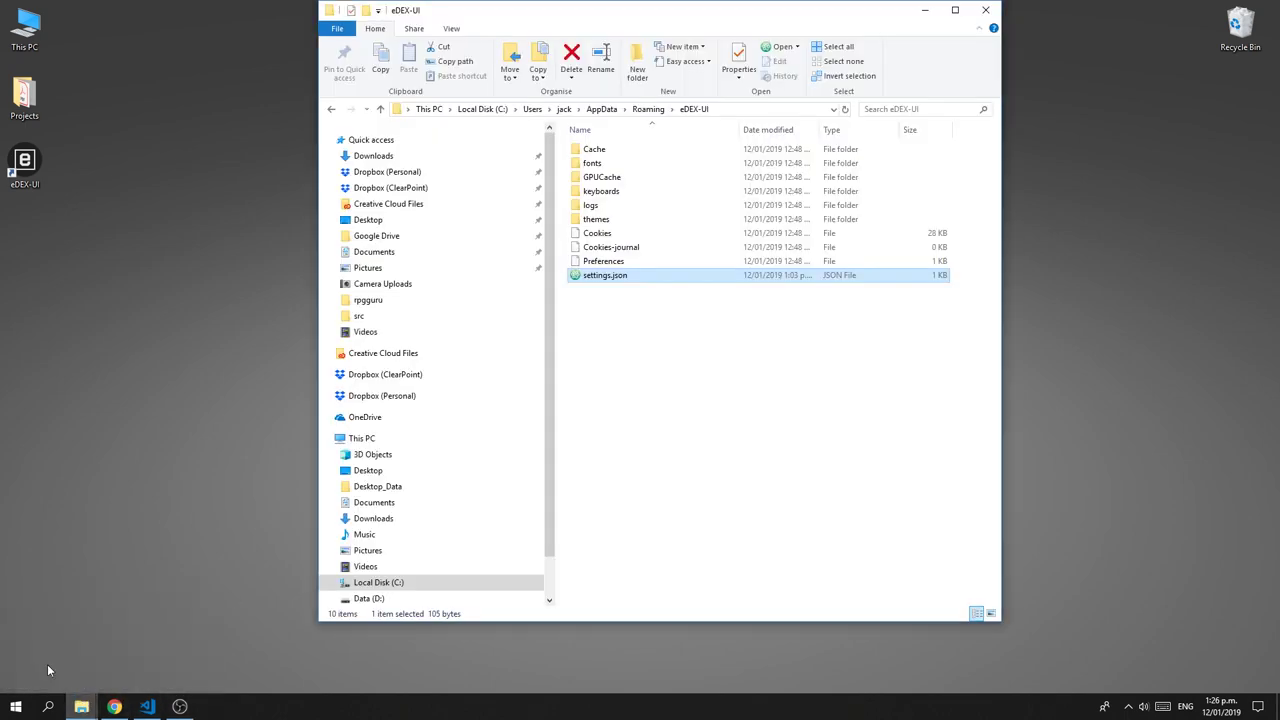
right_click(619, 279)
click(533, 329)
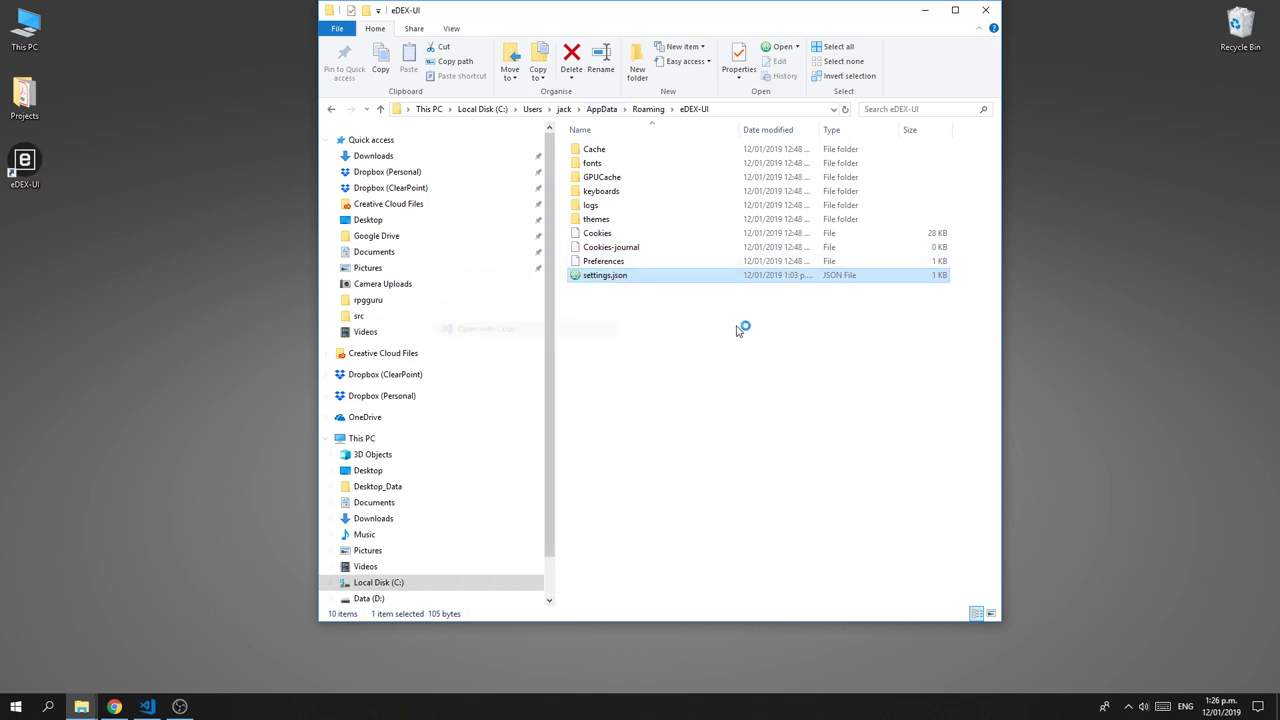
Step: Check the available themes, change the settings.json theme to apollo, and return to the desktop
mouse_move(78, 706)
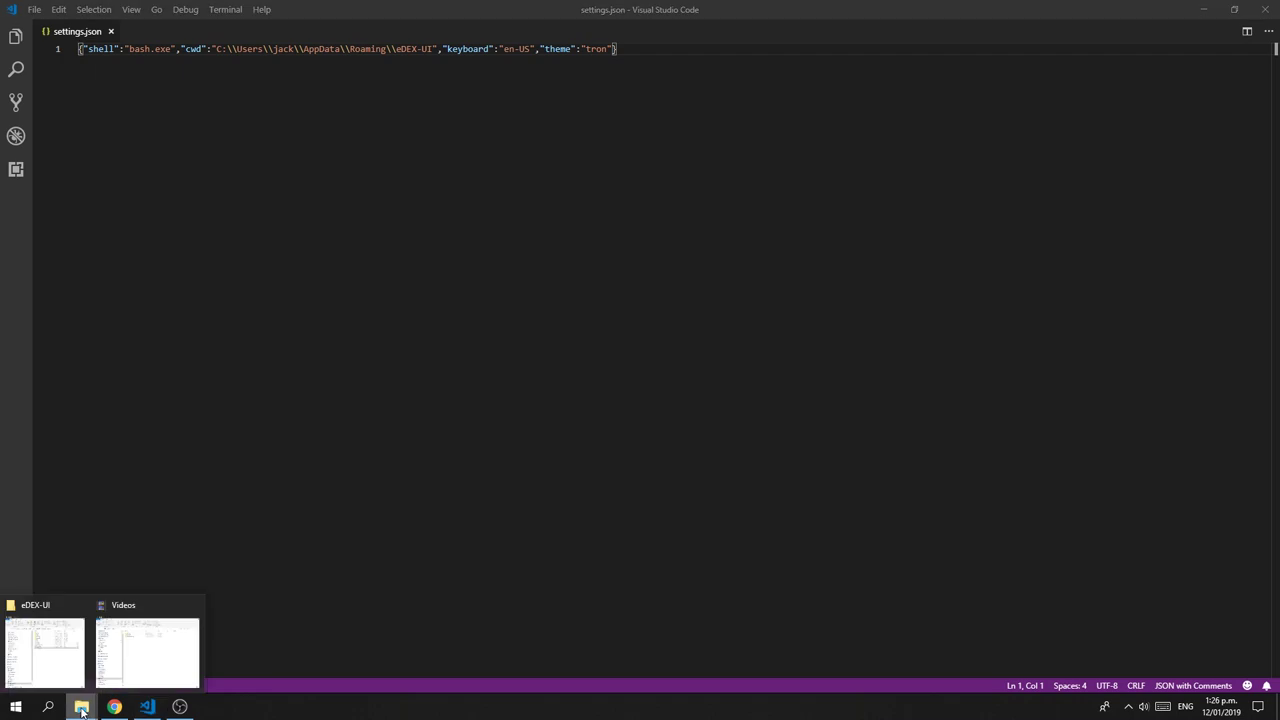
click(57, 658)
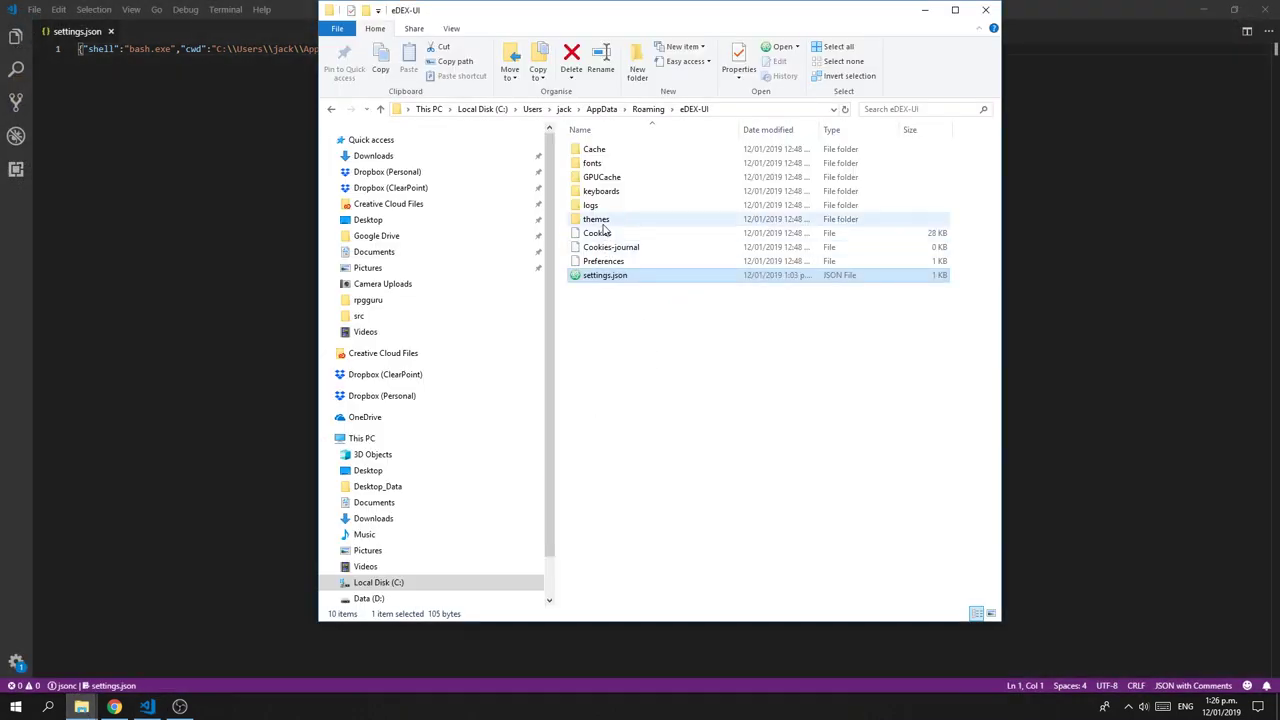
double_click(603, 224)
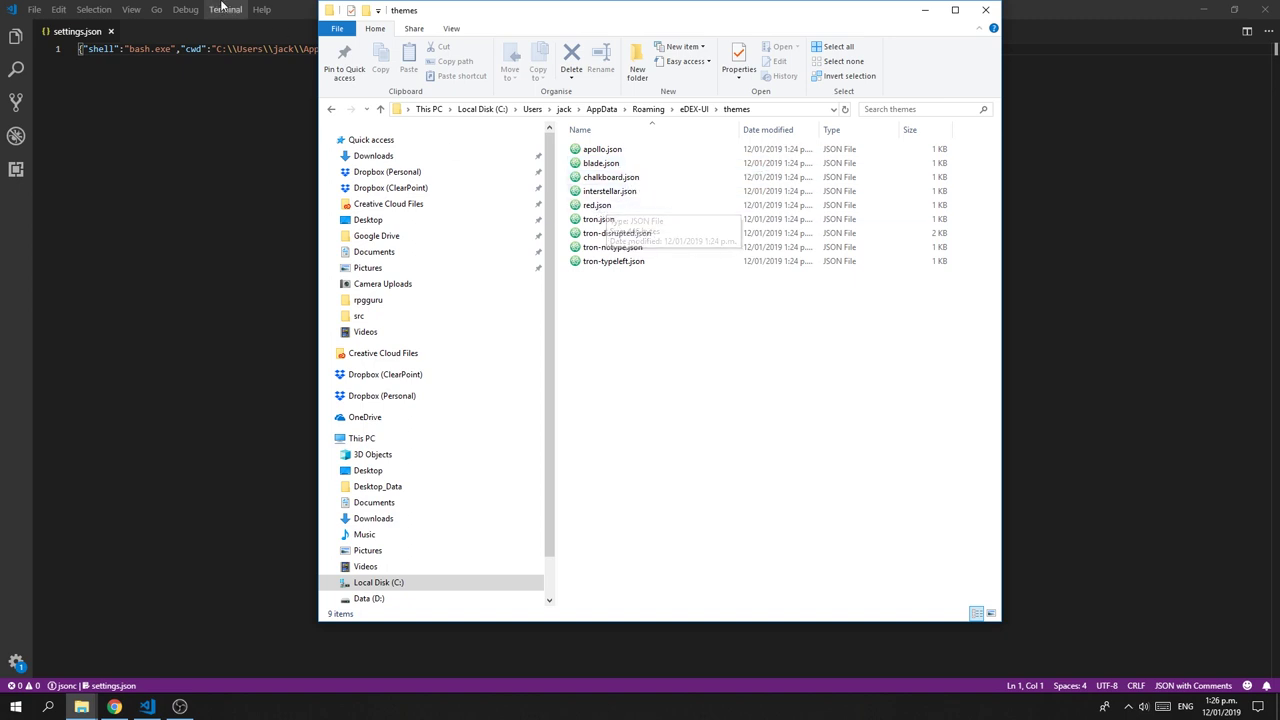
click(297, 7)
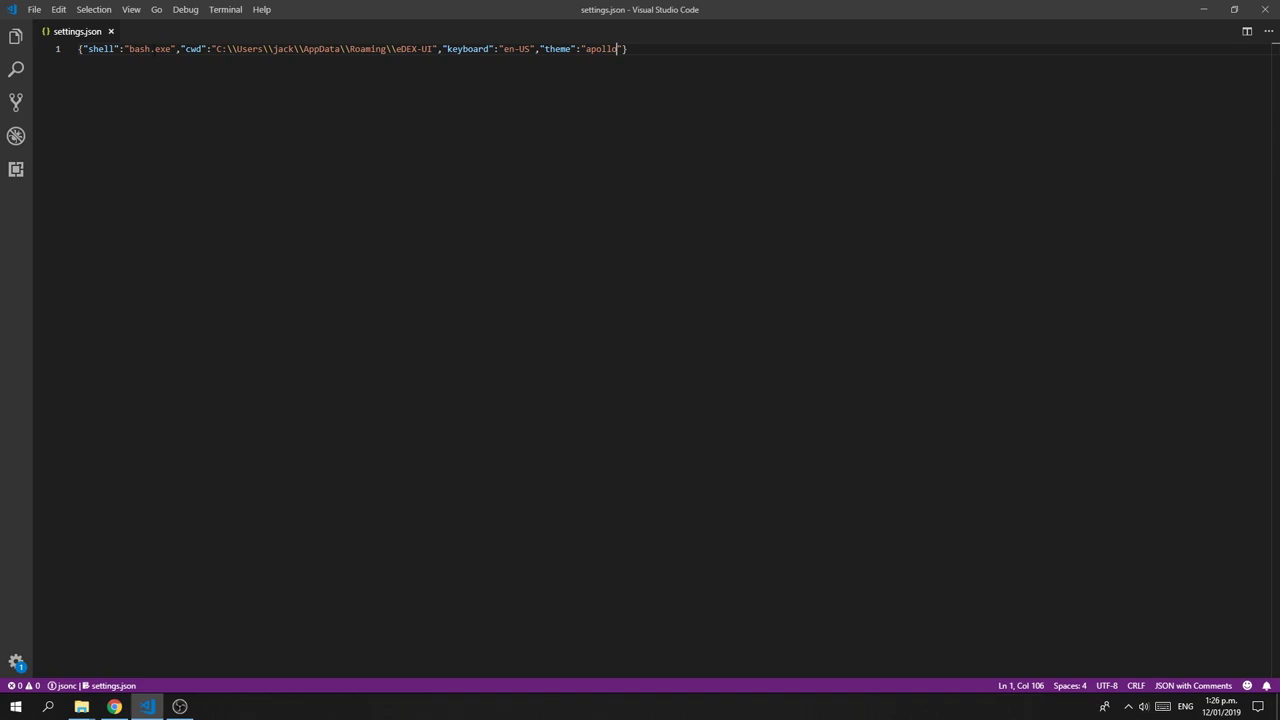
key(super+d)
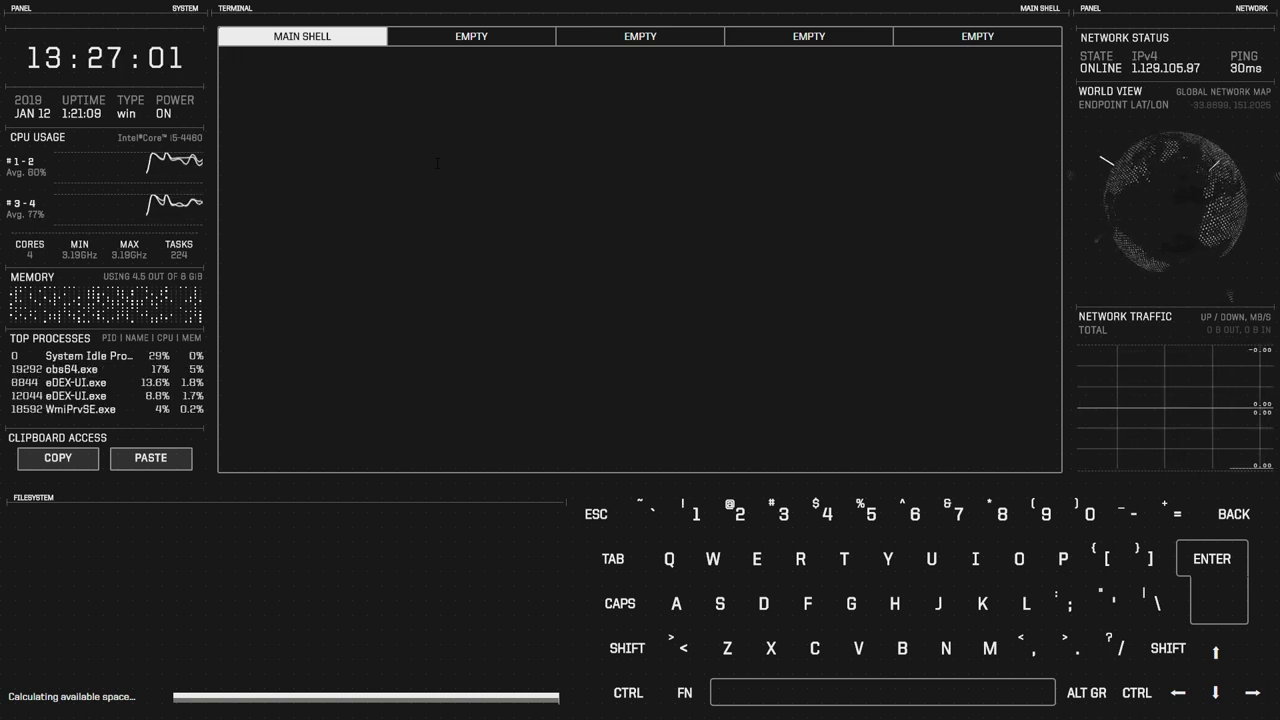
key(alt+F4)
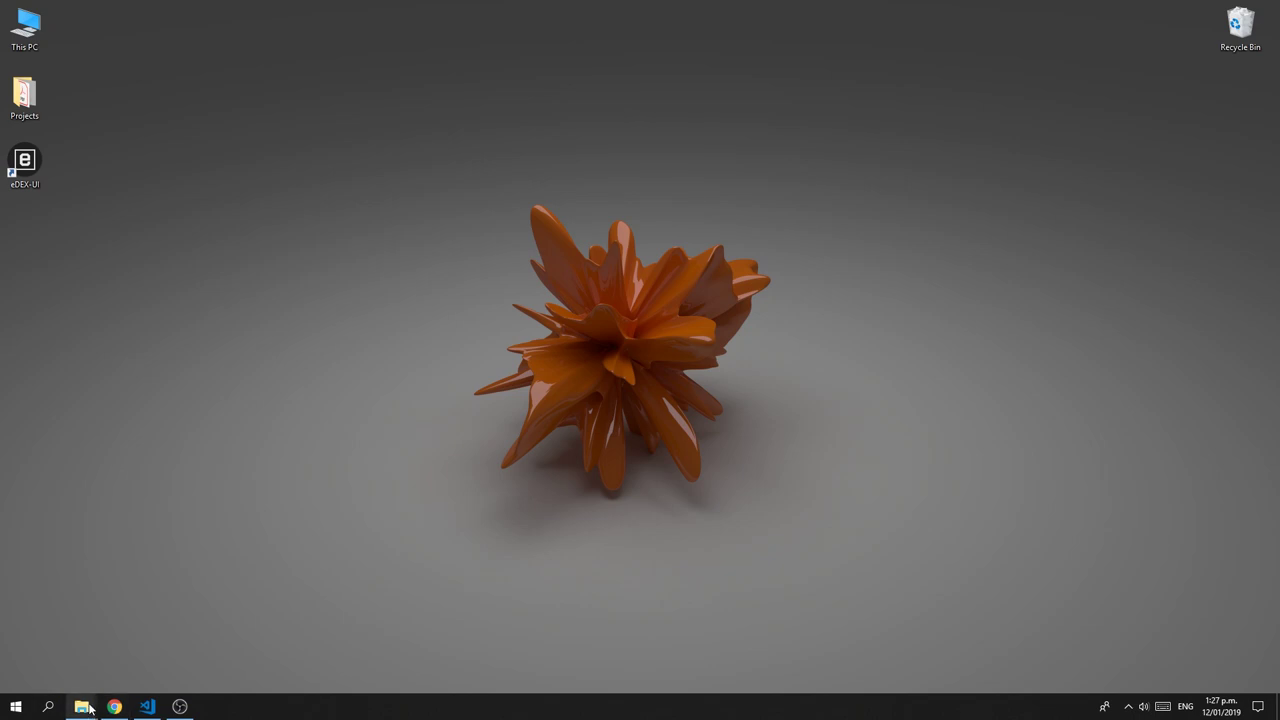
Step: Copy the tron-disrupted.json file name from the themes folder through Rename, leaving it unchanged
mouse_move(88, 708)
click(52, 660)
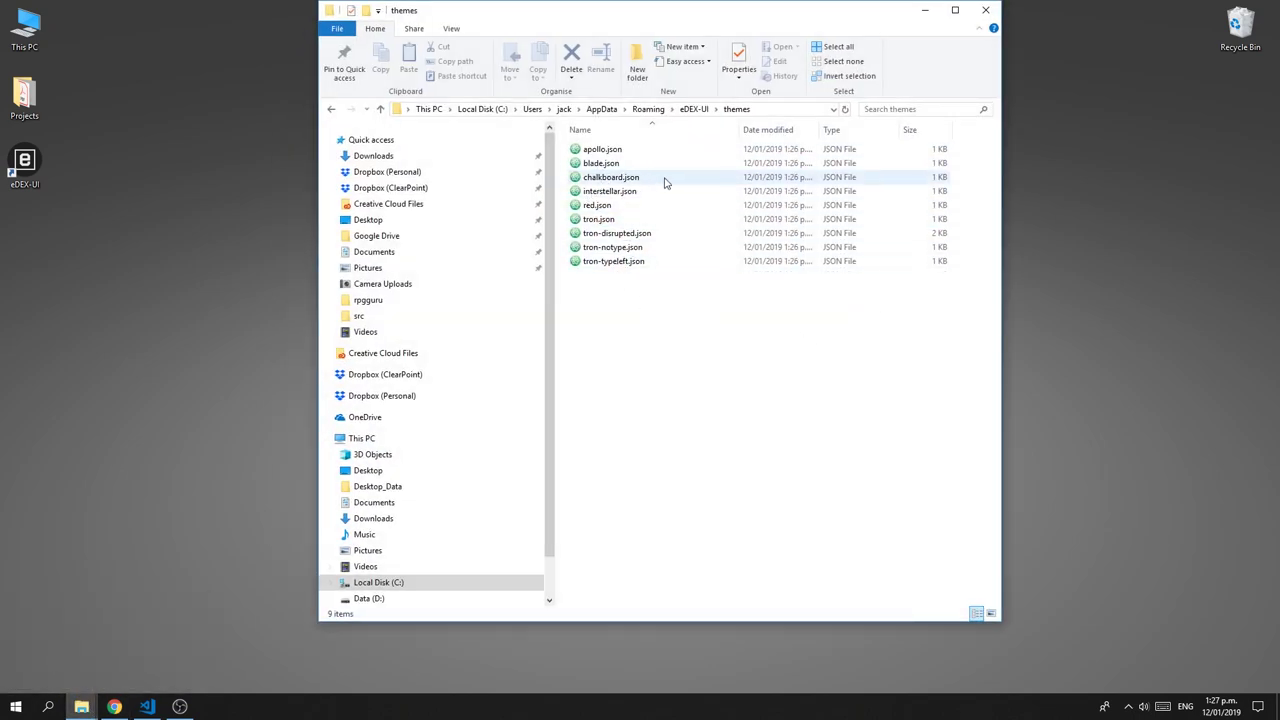
right_click(606, 192)
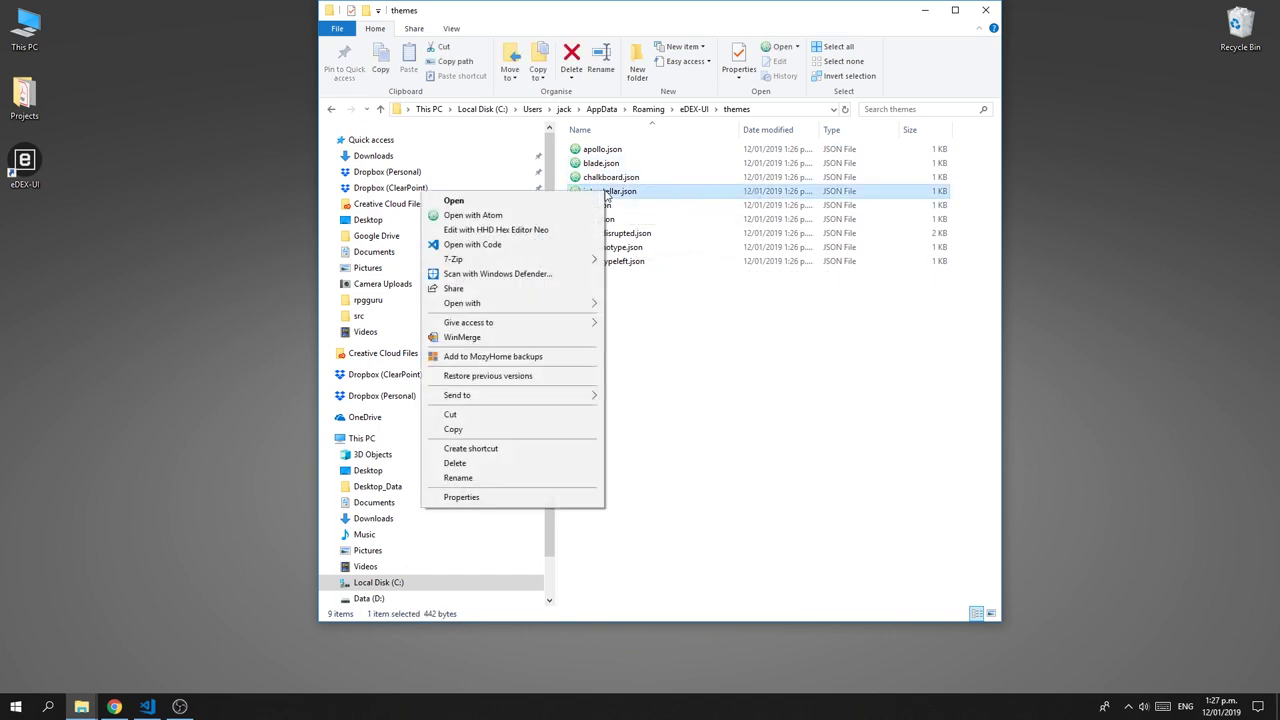
click(757, 337)
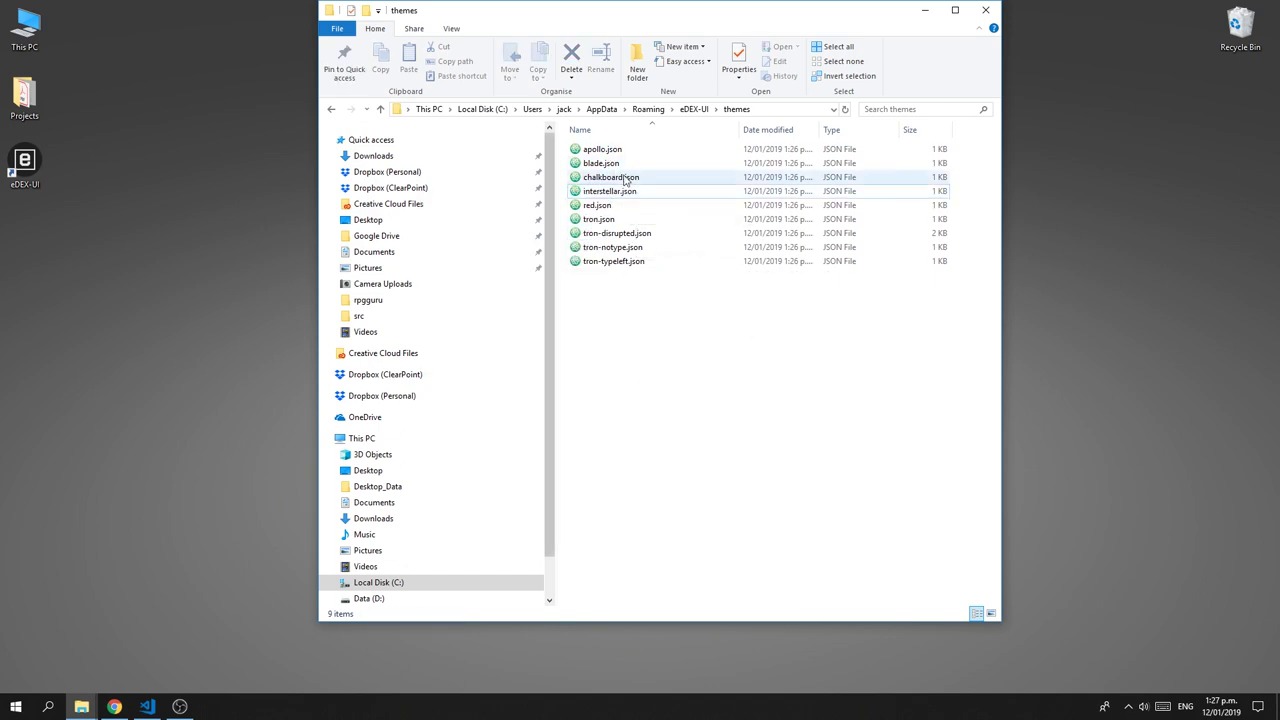
right_click(612, 238)
click(543, 521)
key(ctrl+c)
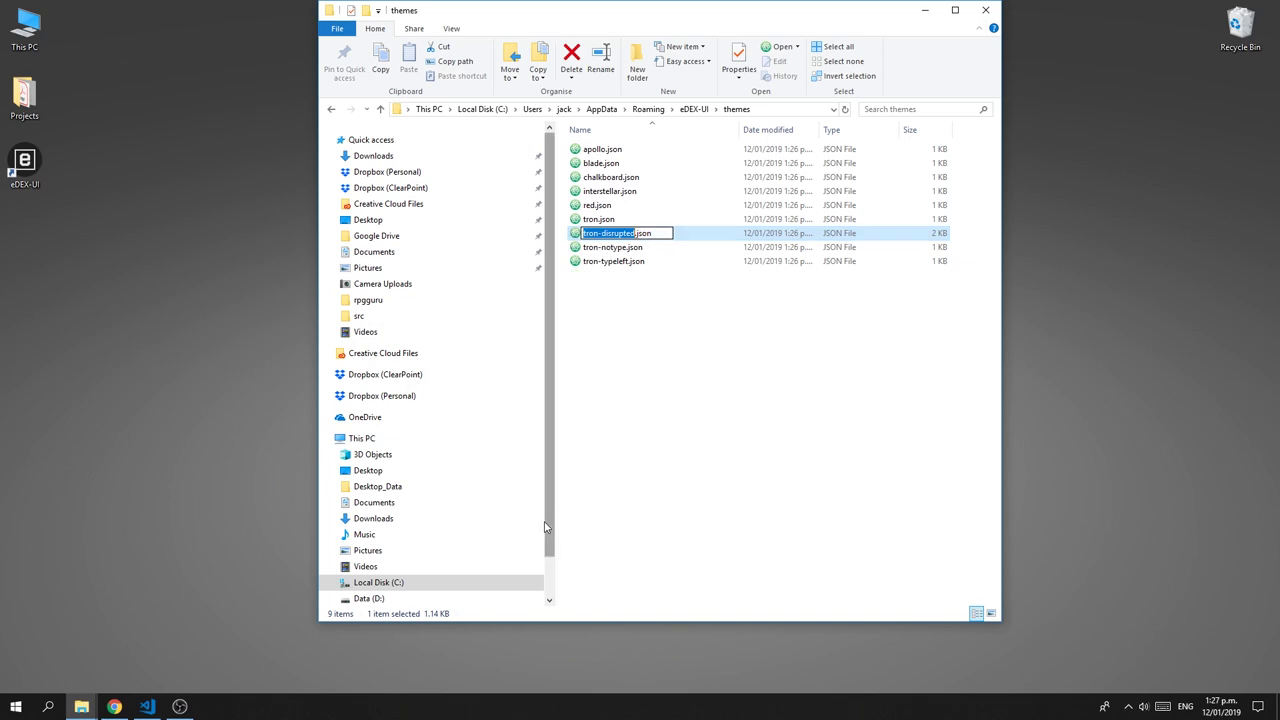
click(739, 439)
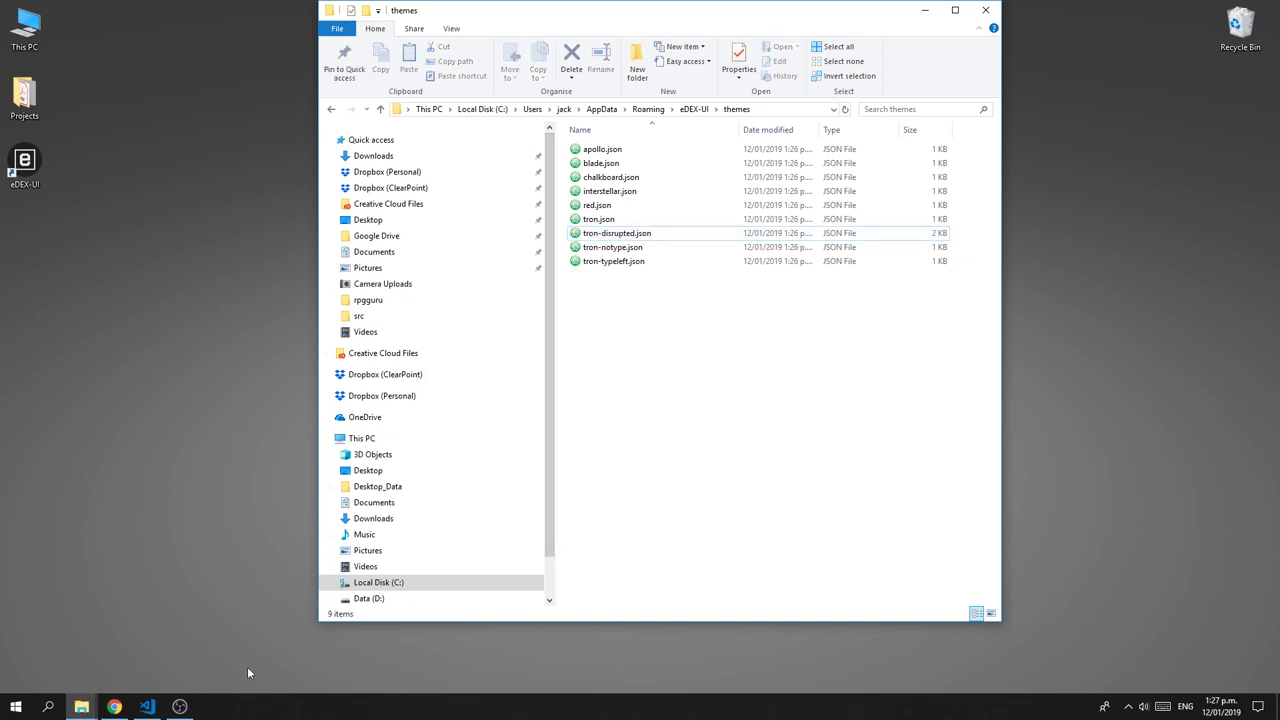
Step: Paste tron-disrupted as the theme value in settings.json and hide the editor
click(147, 707)
key(ctrl+v)
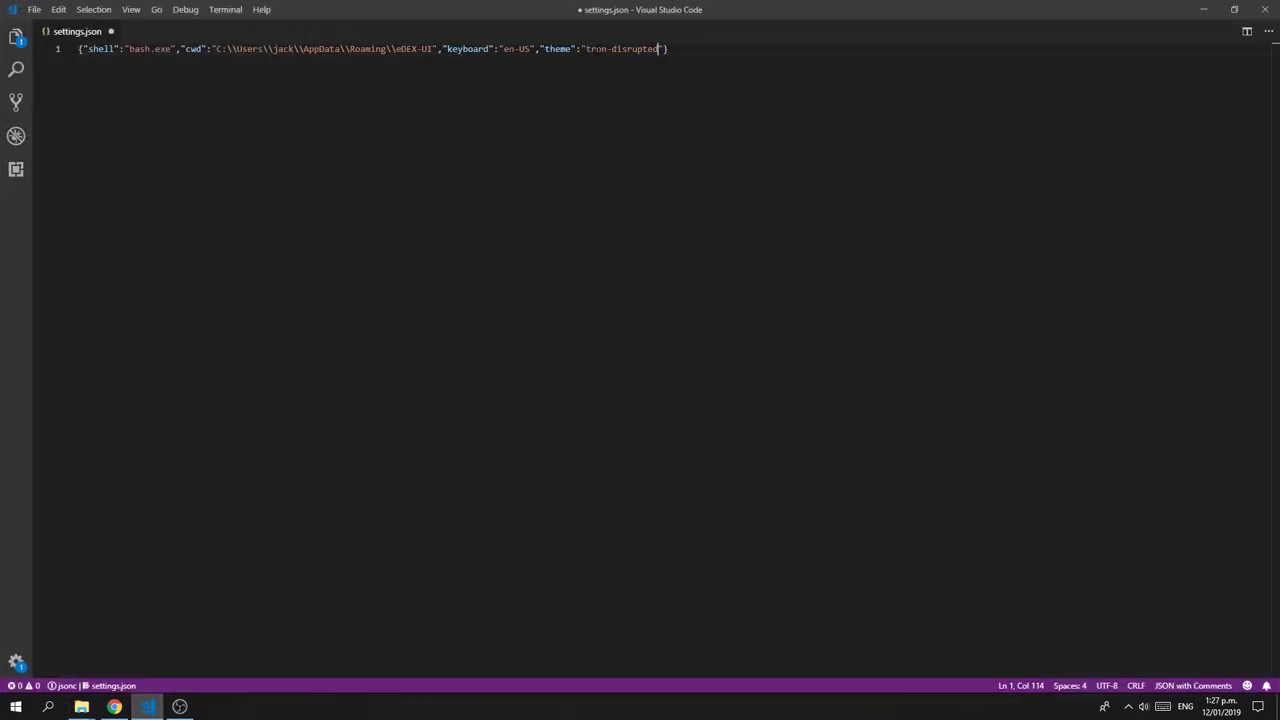
click(1204, 9)
Step: Launch eDEX-UI with the tron-disrupted theme and type cd t at the shell prompt
double_click(24, 165)
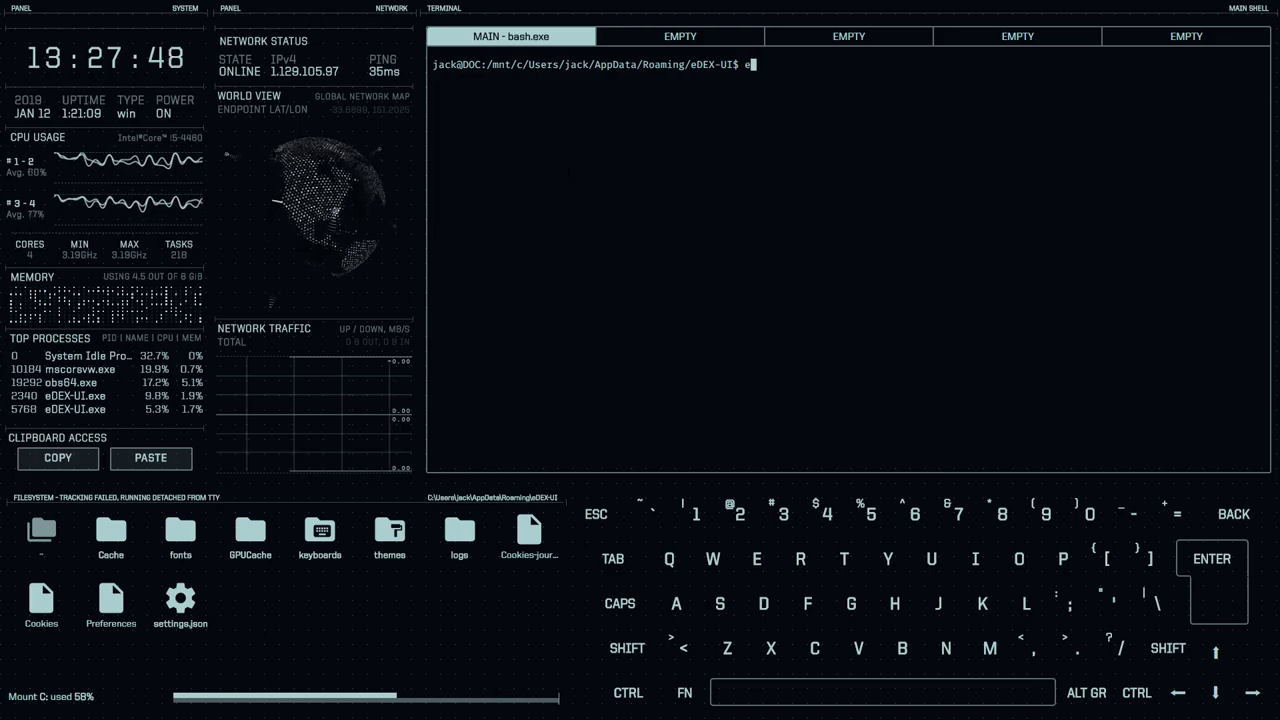
text(cd t)
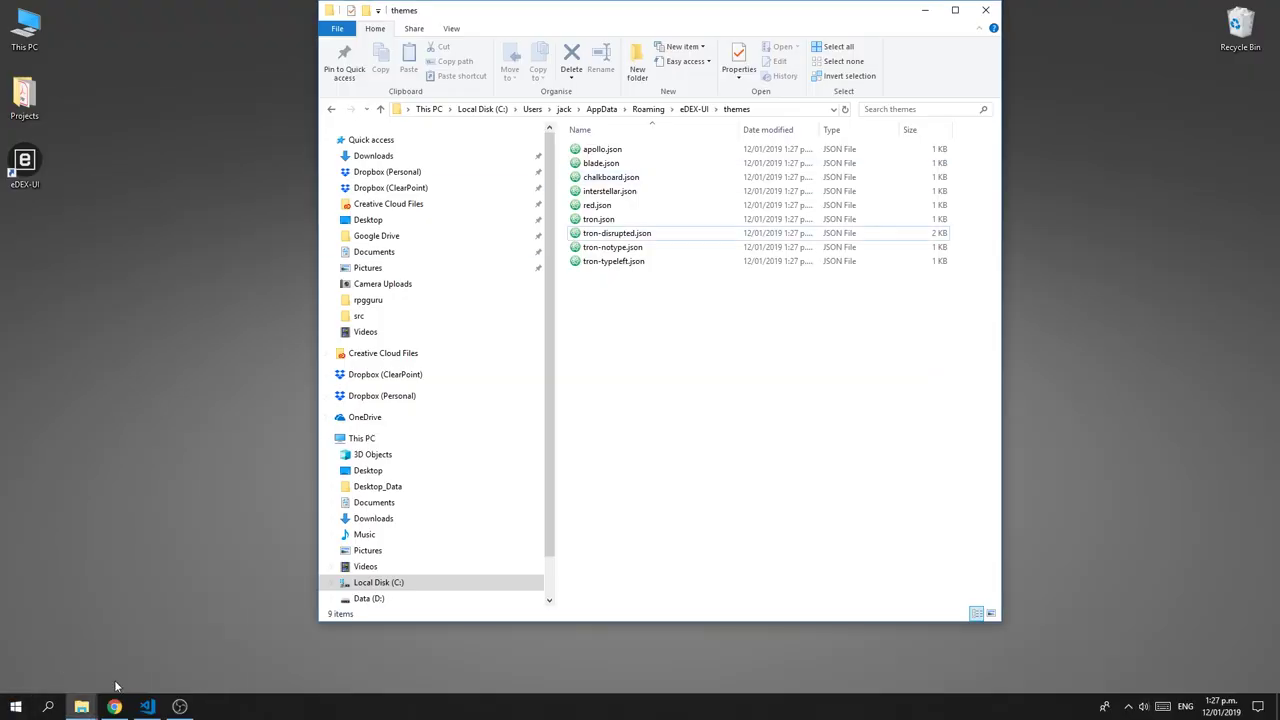
Step: Scroll through the theme screenshots in the eDEX-UI GitHub README
click(115, 707)
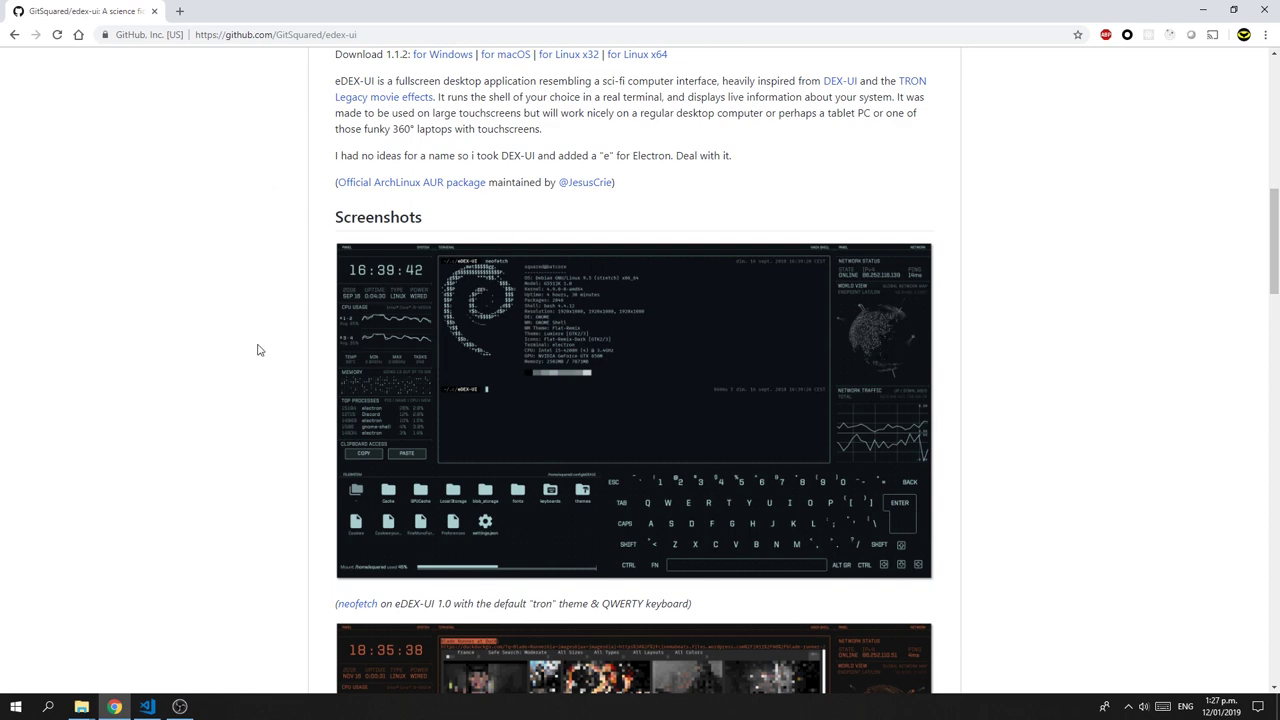
scroll(242, 297, up, 8)
scroll(243, 294, down, 4)
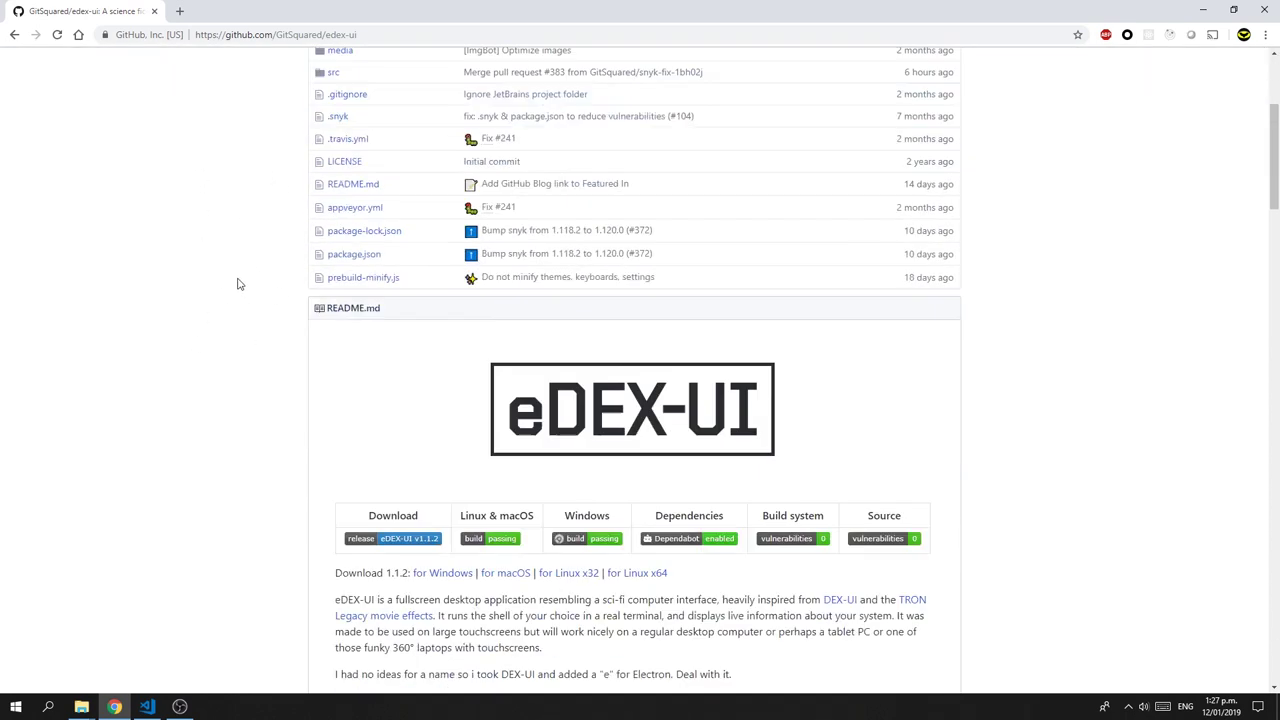
scroll(157, 203, down, 3)
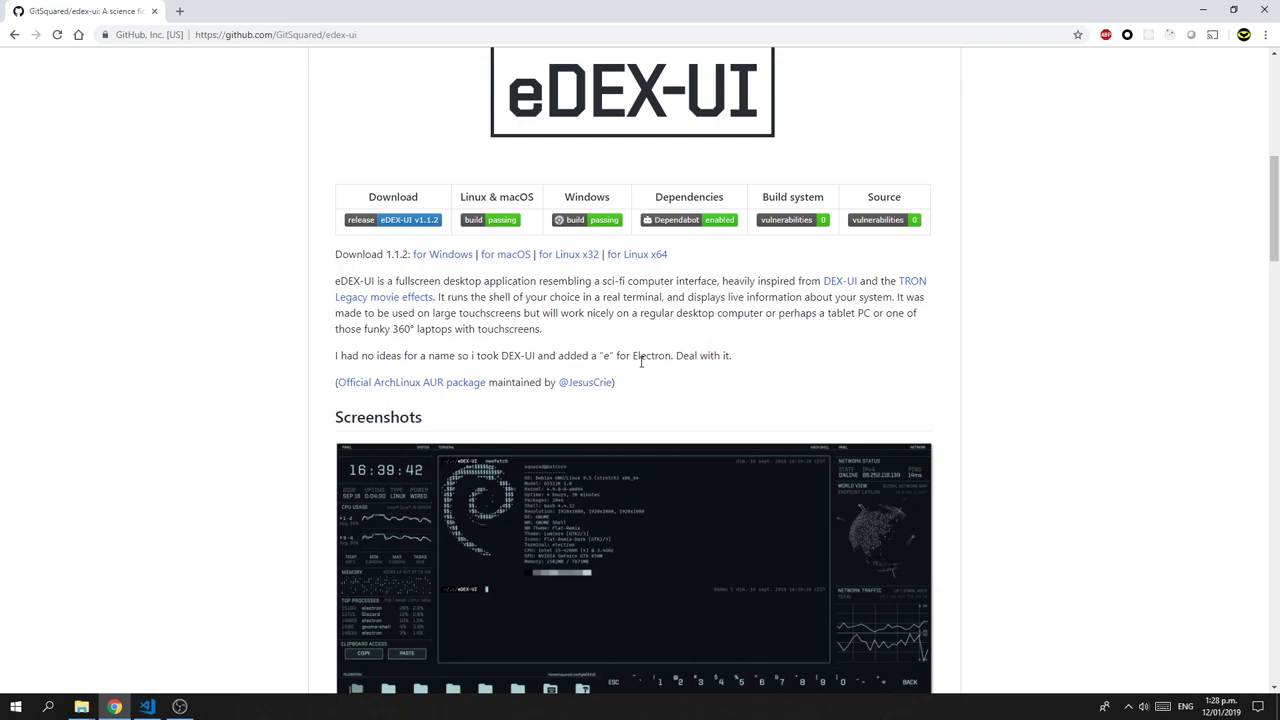
scroll(641, 362, down, 12)
scroll(638, 360, up, 3)
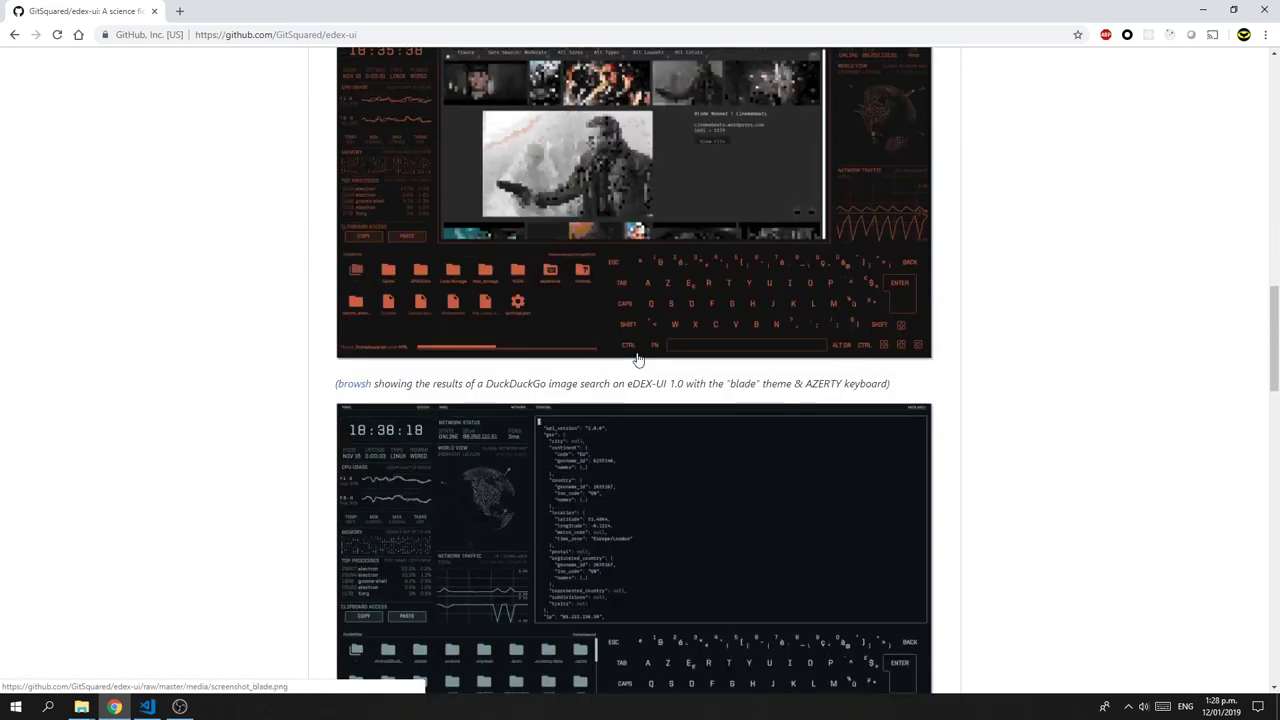
scroll(606, 369, up, 4)
scroll(600, 409, down, 9)
scroll(598, 410, up, 4)
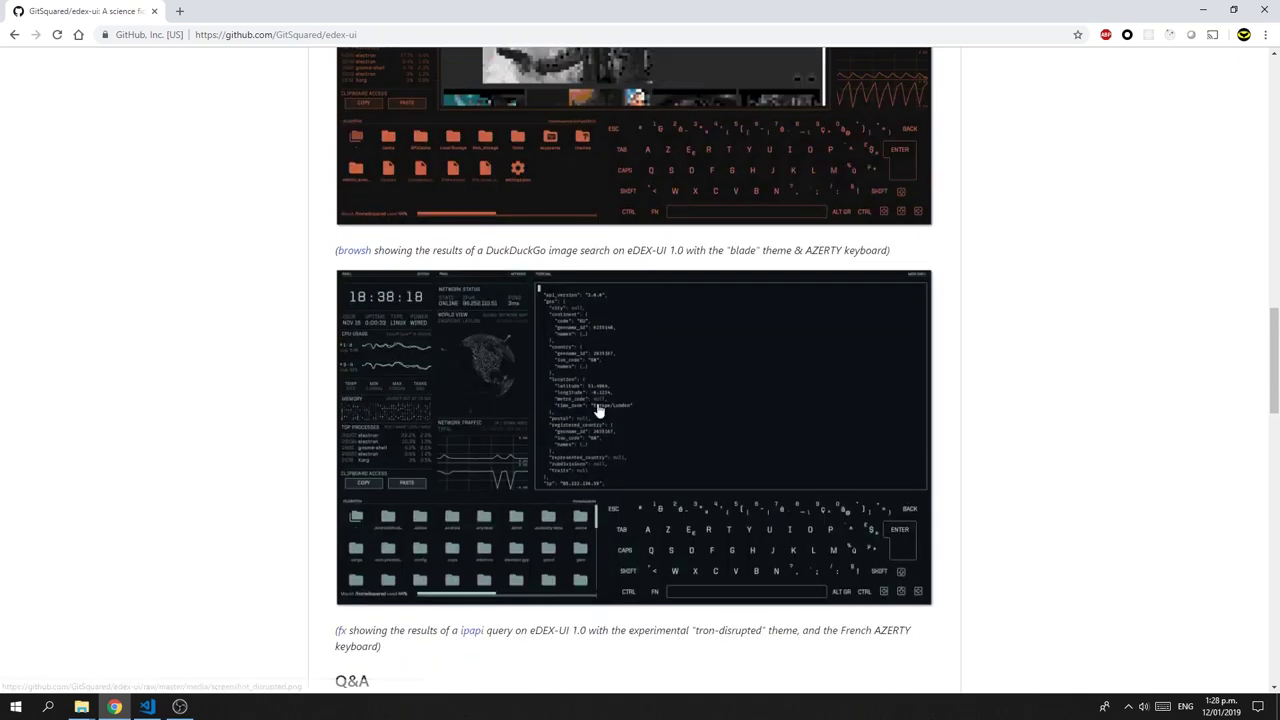
scroll(600, 409, up, 20)
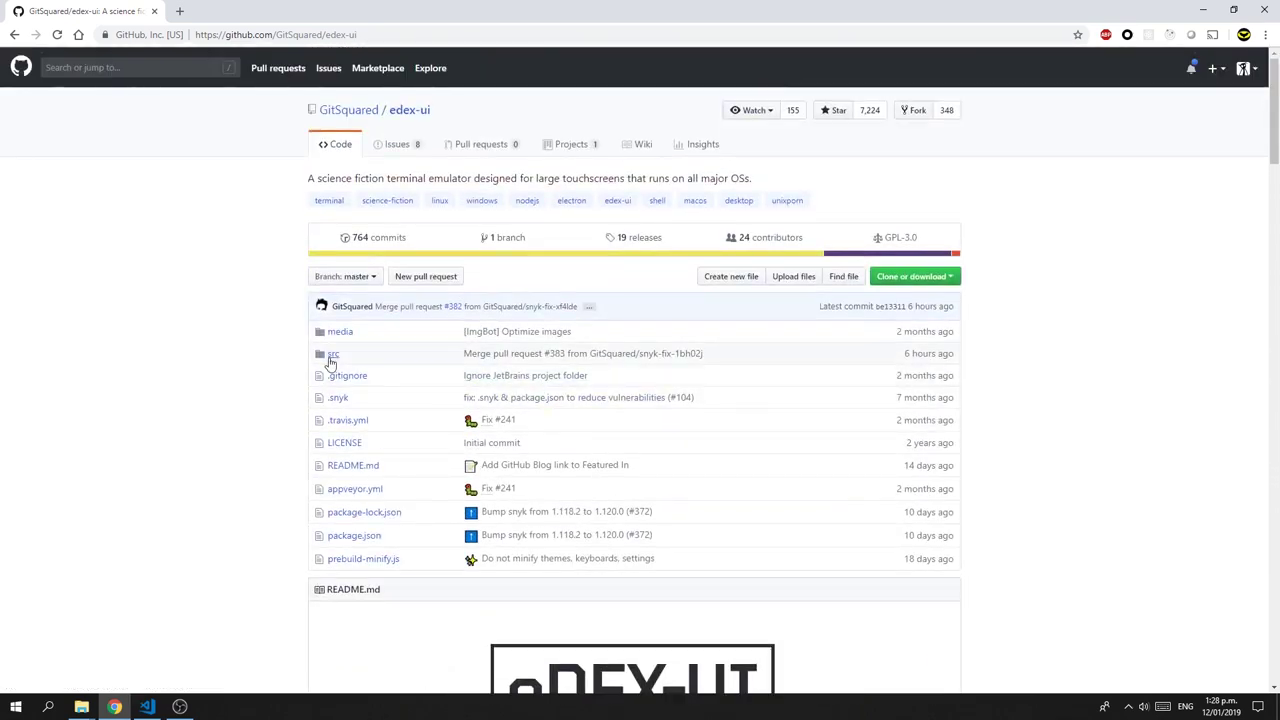
Step: Browse the repository's src/classes folder, then hide the browser
click(330, 360)
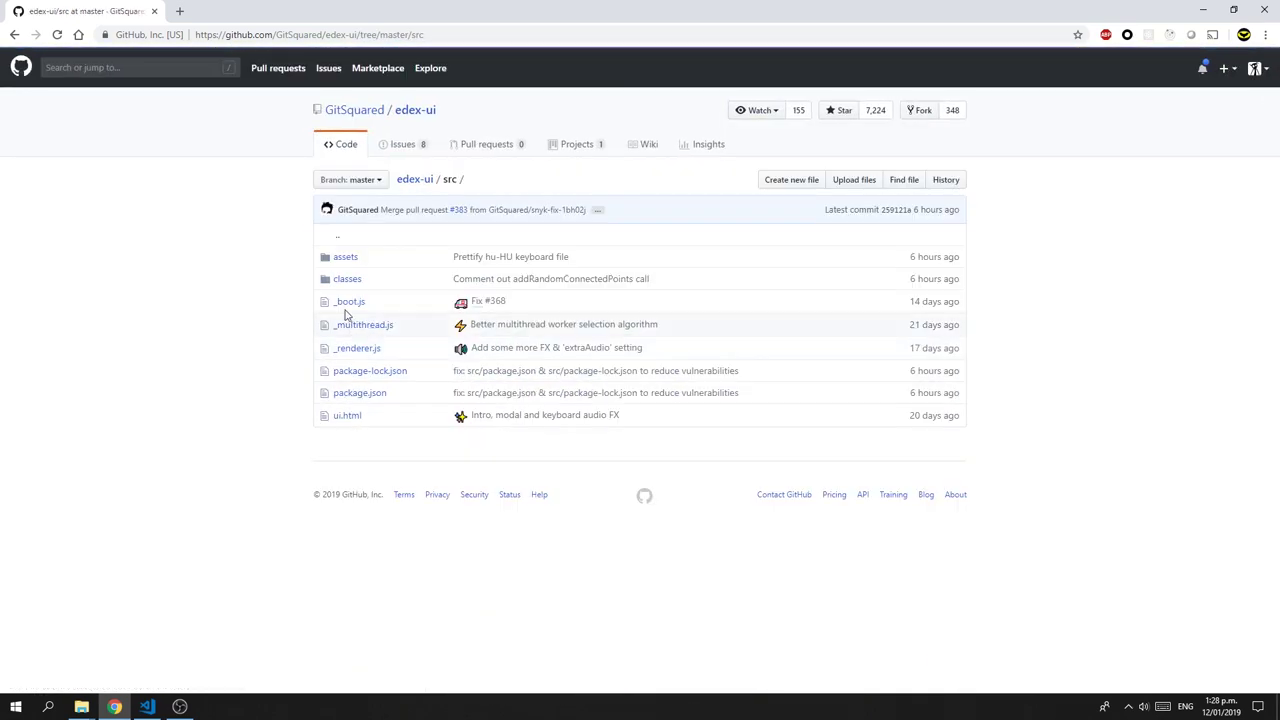
click(347, 280)
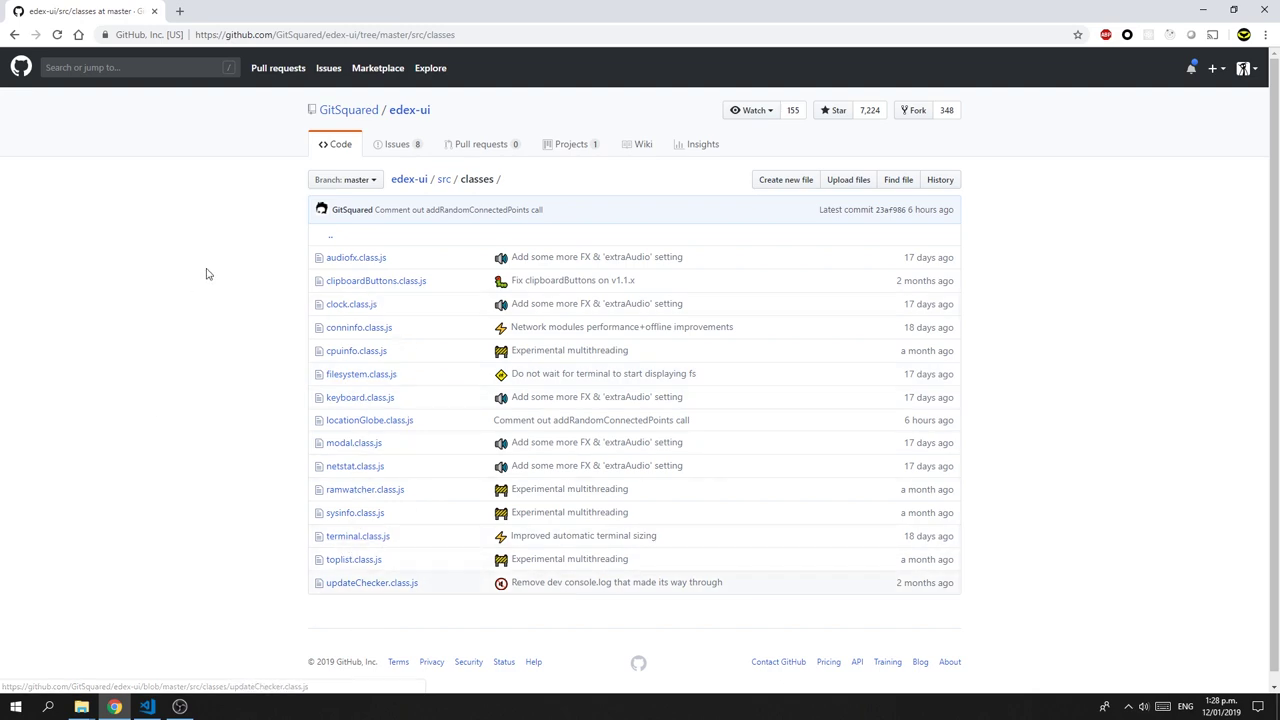
click(1204, 12)
Step: Copy the red.json file name through Rename without changing it
right_click(603, 207)
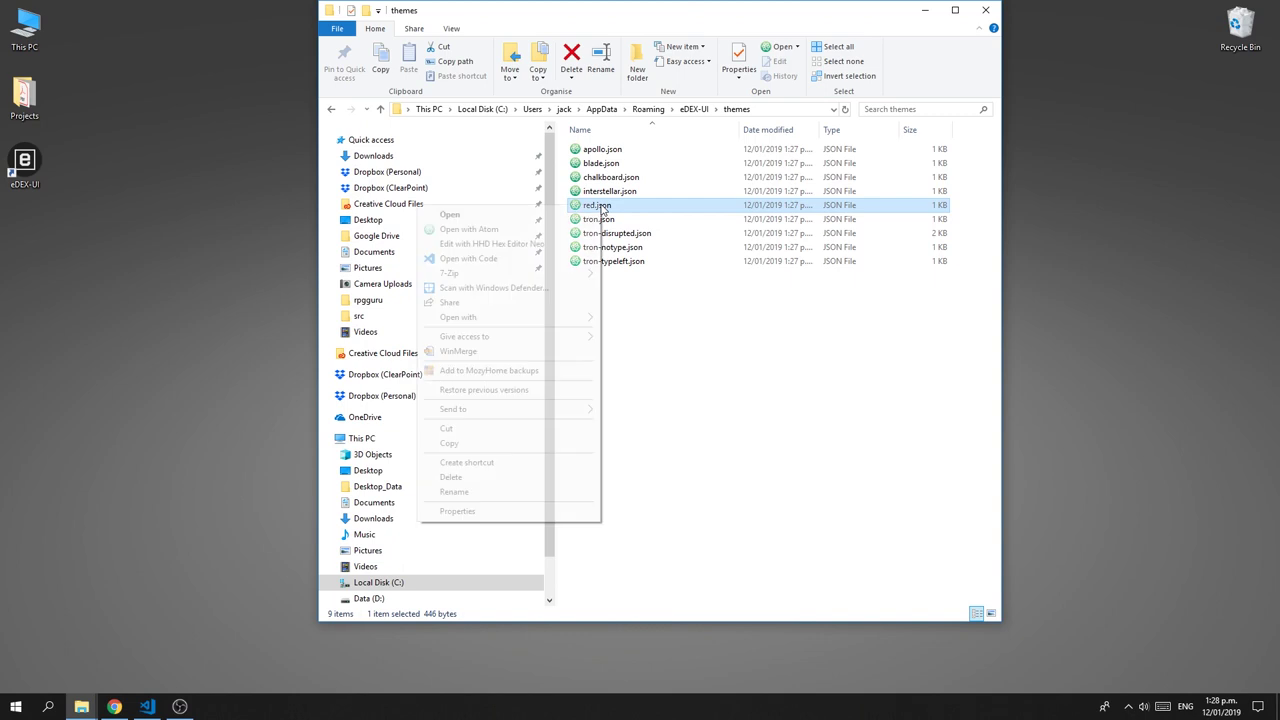
click(513, 492)
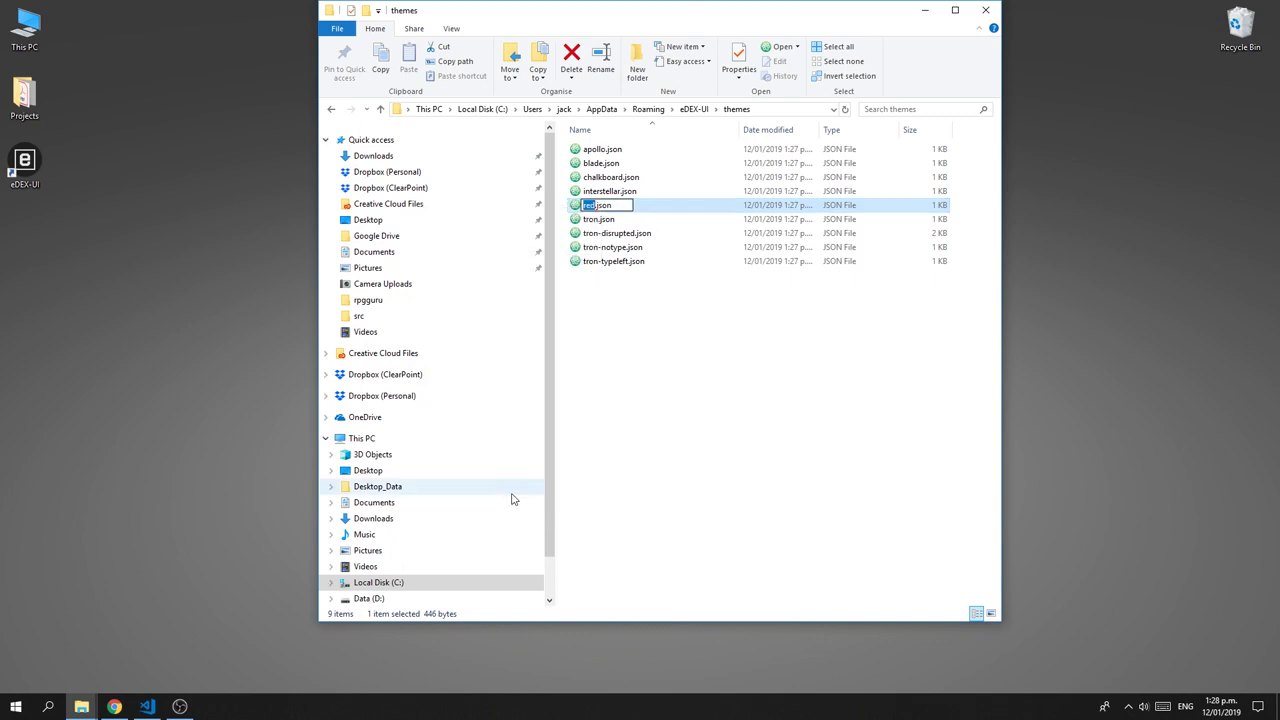
click(678, 486)
Step: Set the settings.json theme value to red, hide the editor, and select eDEX-UI
click(147, 707)
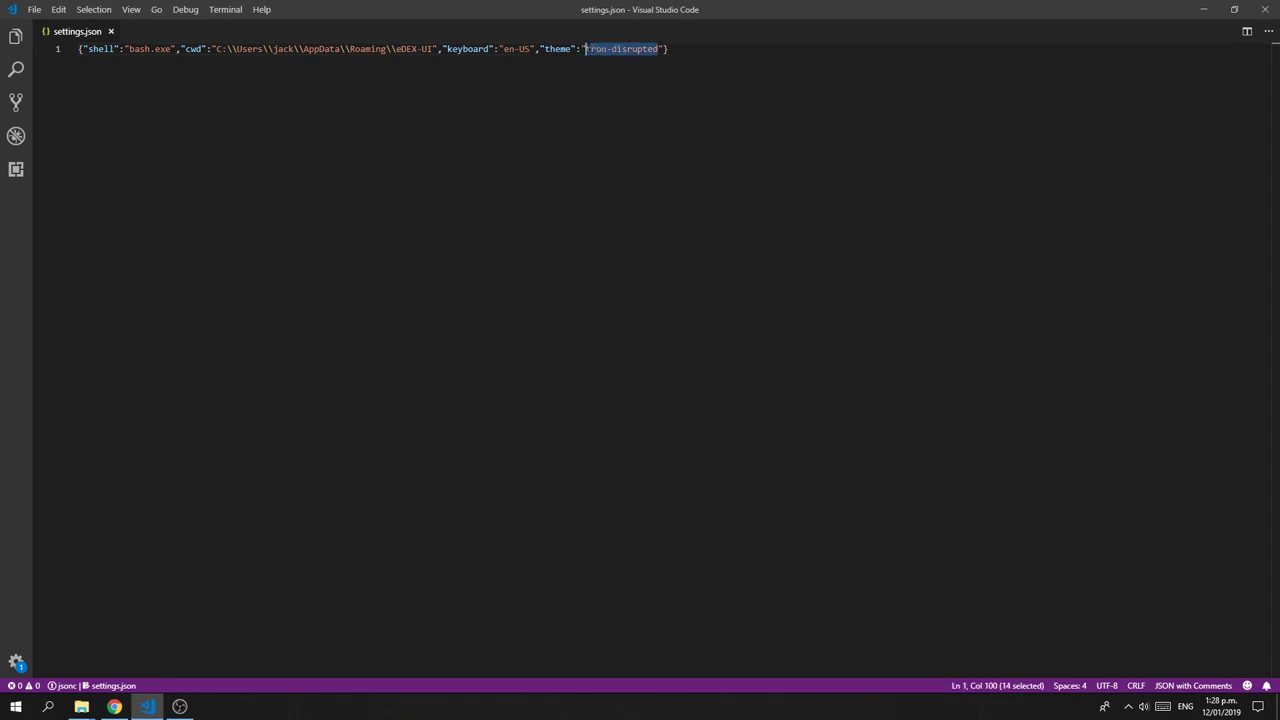
text(red)
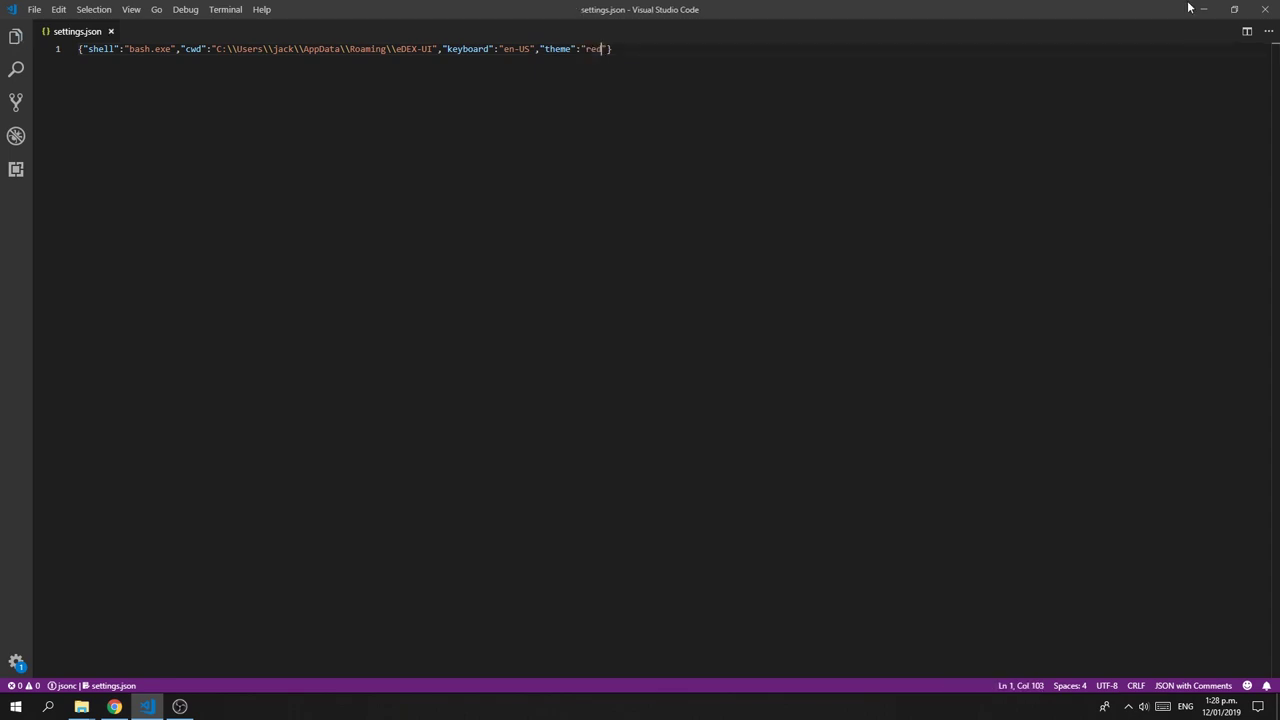
click(1202, 9)
click(22, 178)
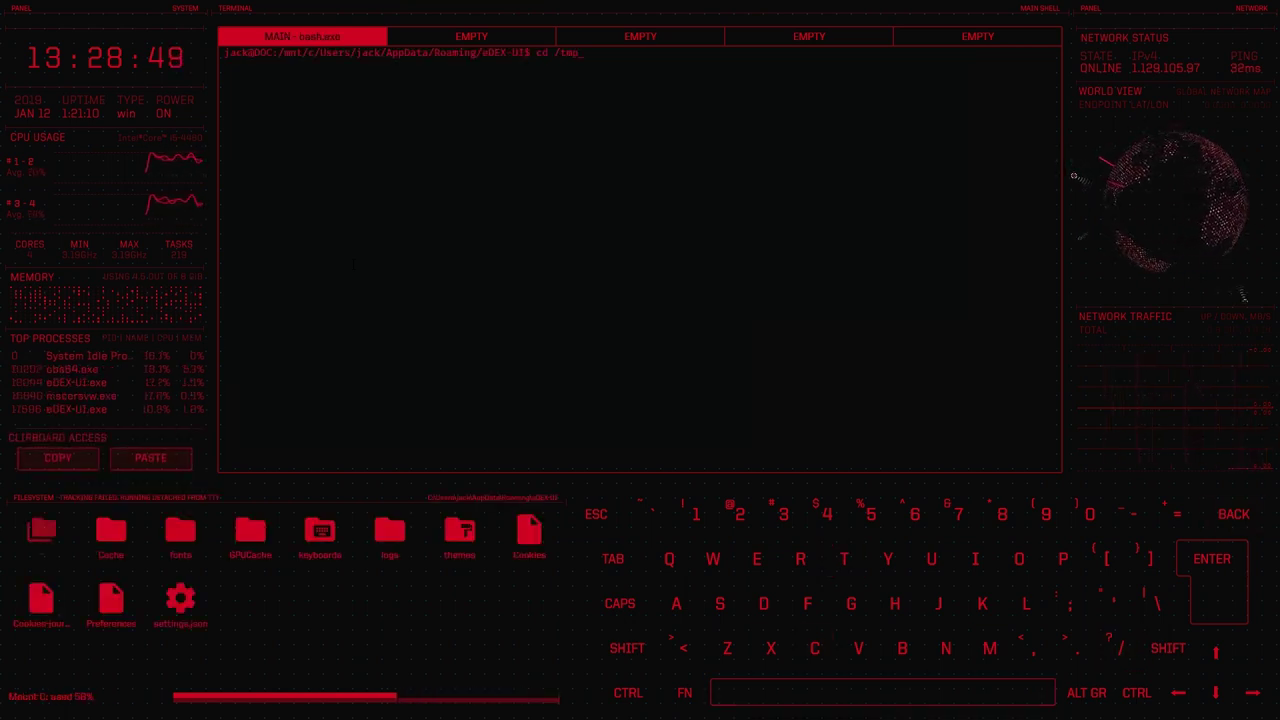
Step: Run cd /tmp in the red-themed eDEX-UI shell
key(Return)
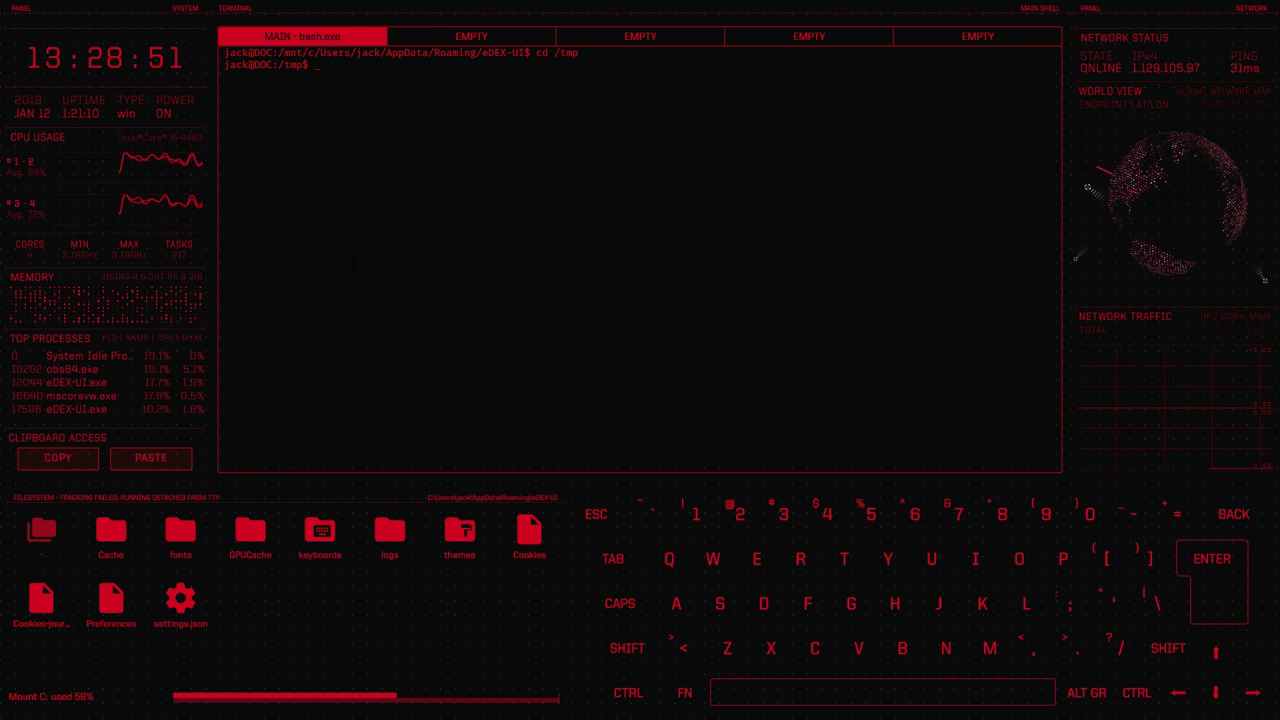